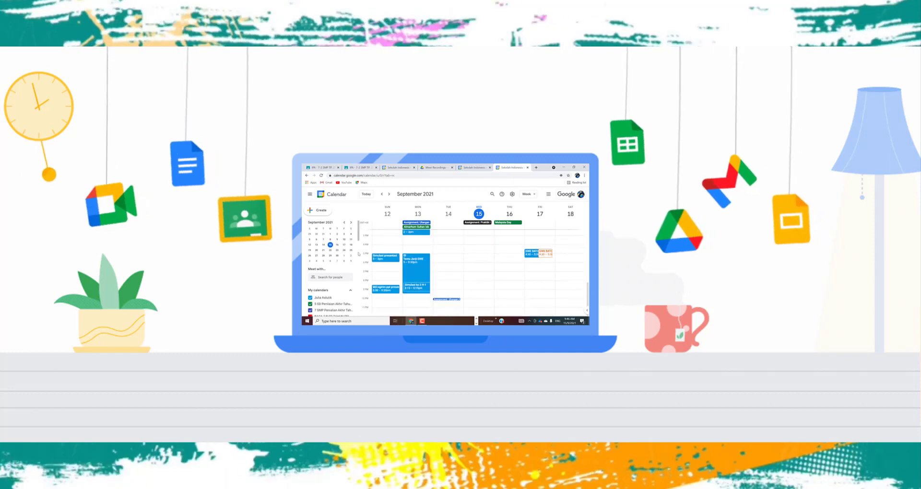
Switch the calendar from the day view to the week view
{"action": "scroll", "coordinate": [359, 273], "scroll_direction": "down", "scroll_amount": 5}
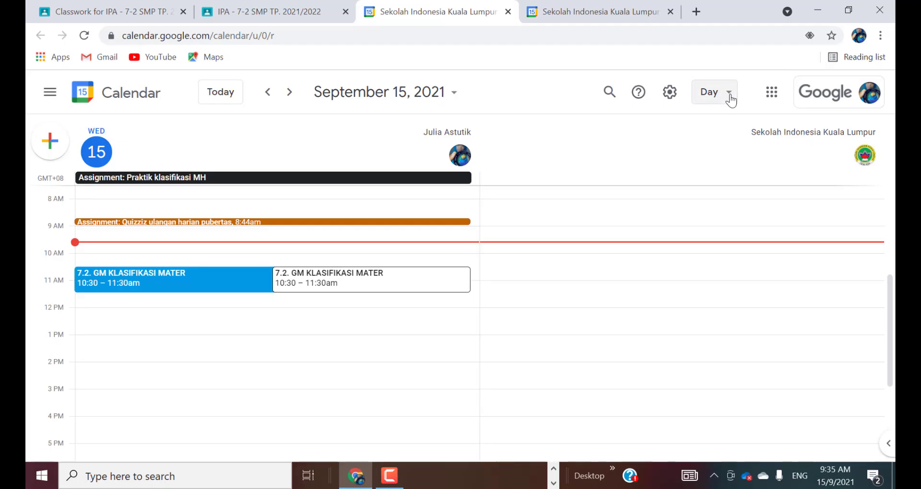
{"action": "left_click", "coordinate": [731, 98]}
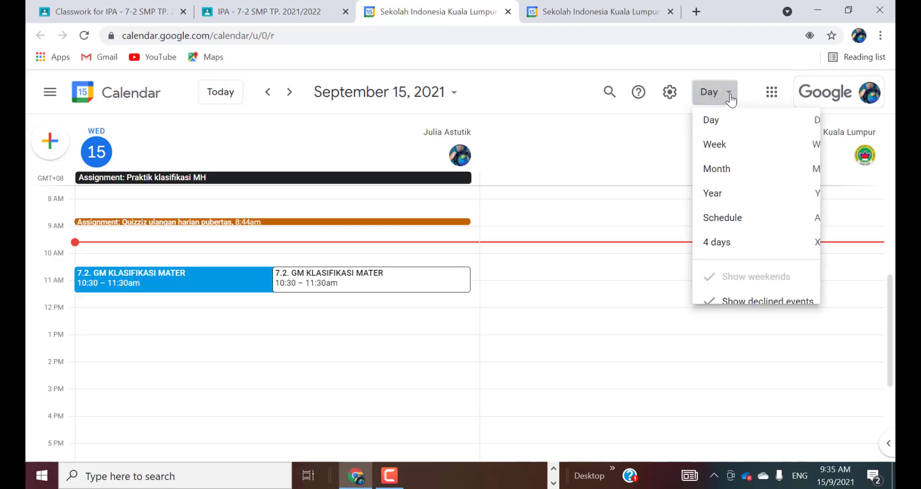
{"action": "left_click", "coordinate": [725, 158]}
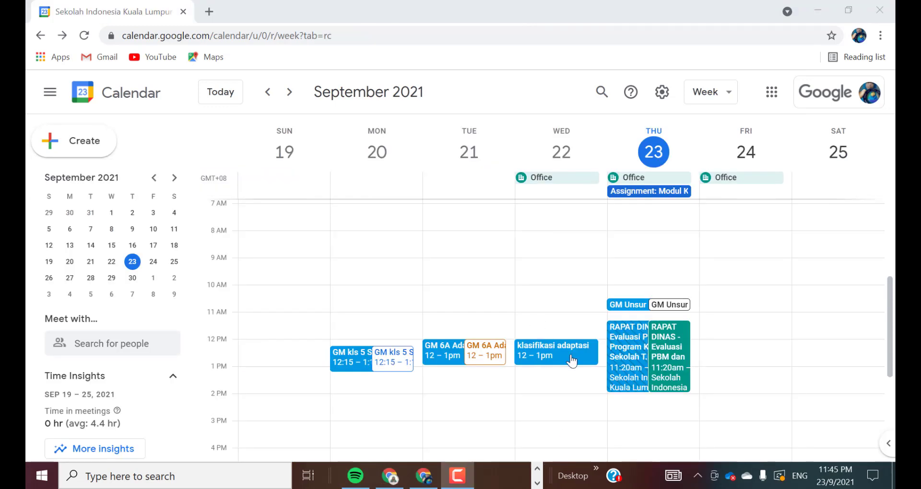
{"action": "left_click", "coordinate": [729, 98]}
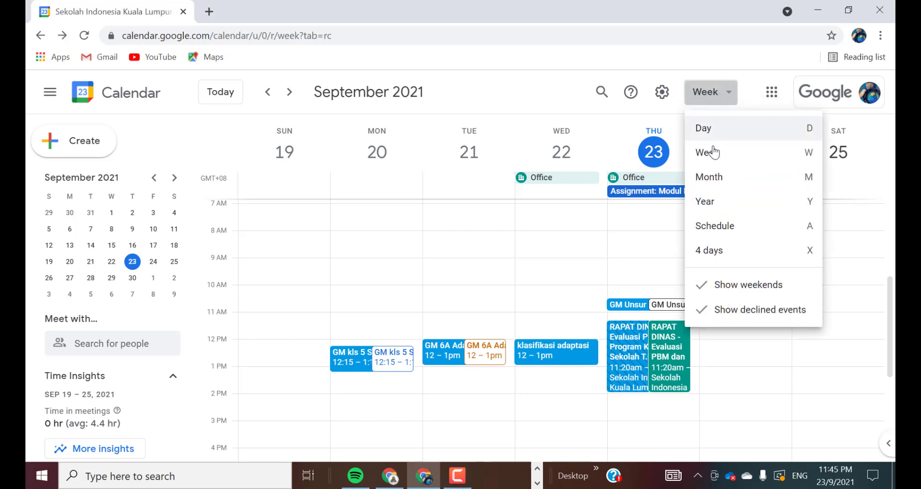
{"action": "left_click", "coordinate": [713, 157]}
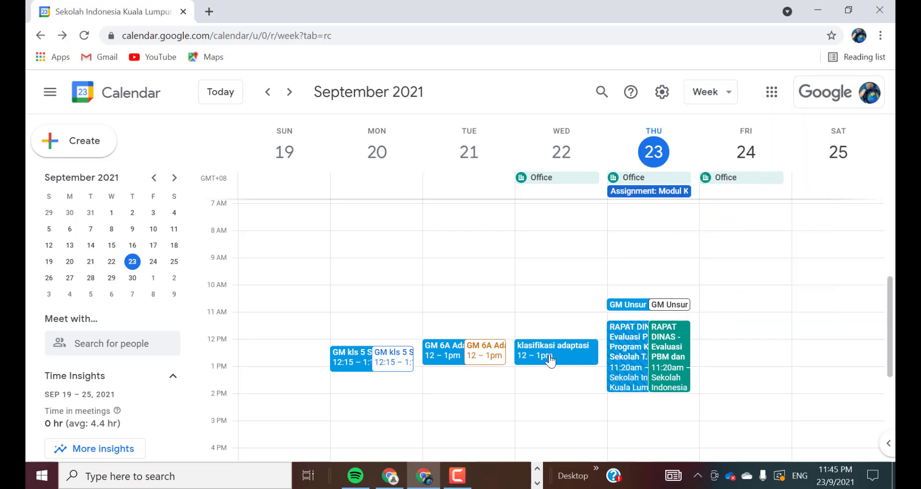
View the details of the "klasifikasi adaptasi" event on September 22 and select the GM 6A event on September 21
{"action": "left_click", "coordinate": [550, 361]}
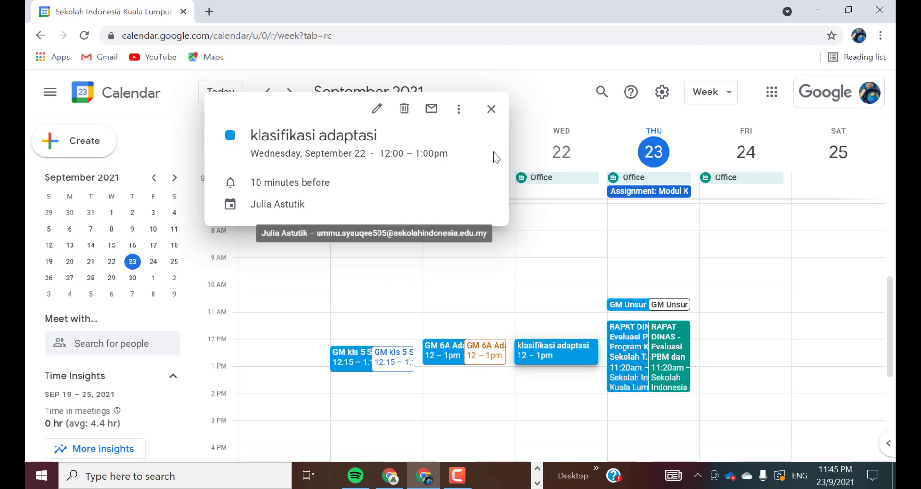
{"action": "left_click", "coordinate": [455, 359]}
{"action": "left_click", "coordinate": [449, 356]}
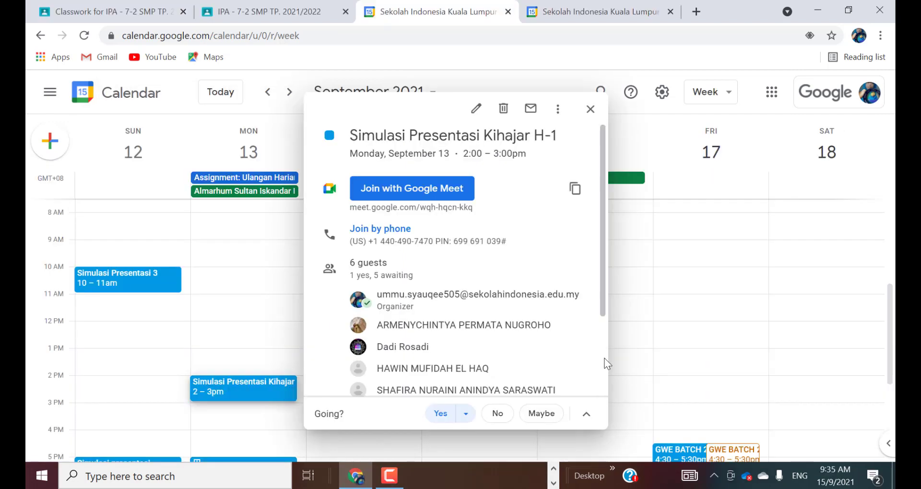
Review the guests and recordings of the Simulasi Presentasi Kihajar H-1 and Simulasi Presentasi 3 events, and go back one week
{"action": "scroll", "coordinate": [604, 358], "scroll_direction": "down", "scroll_amount": 3}
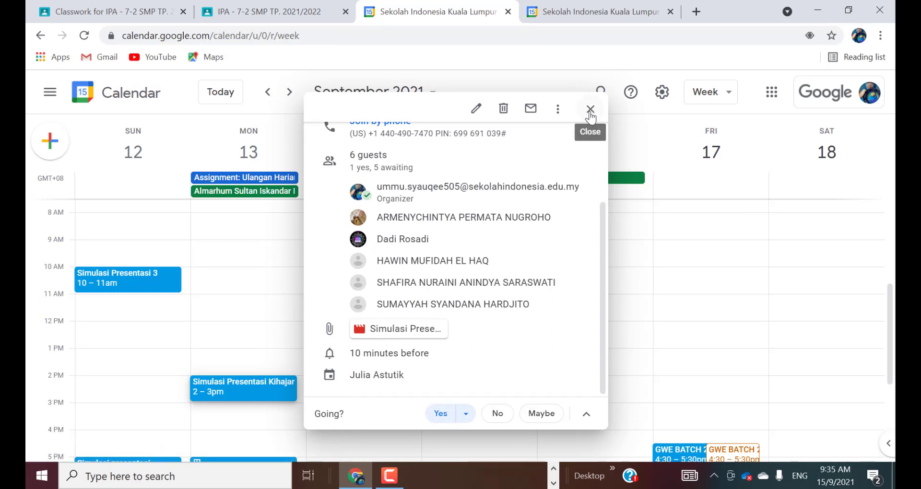
{"action": "left_click", "coordinate": [129, 288]}
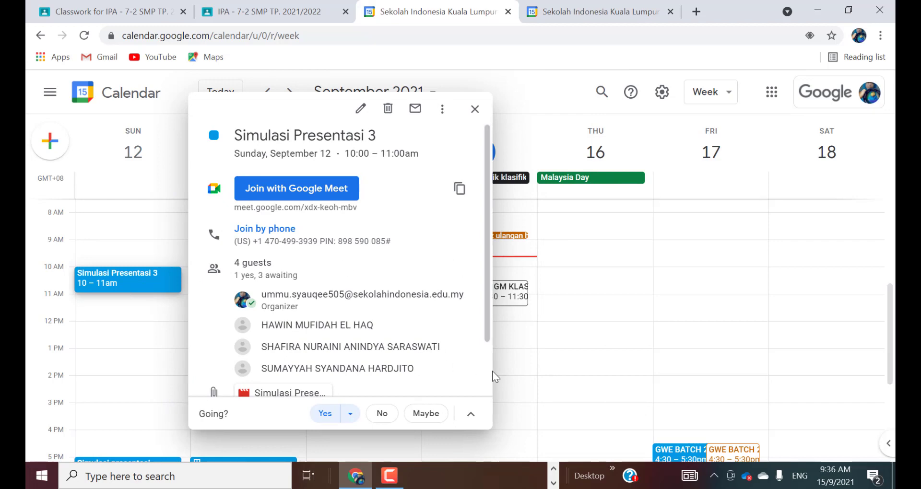
{"action": "scroll", "coordinate": [448, 372], "scroll_direction": "down", "scroll_amount": 2}
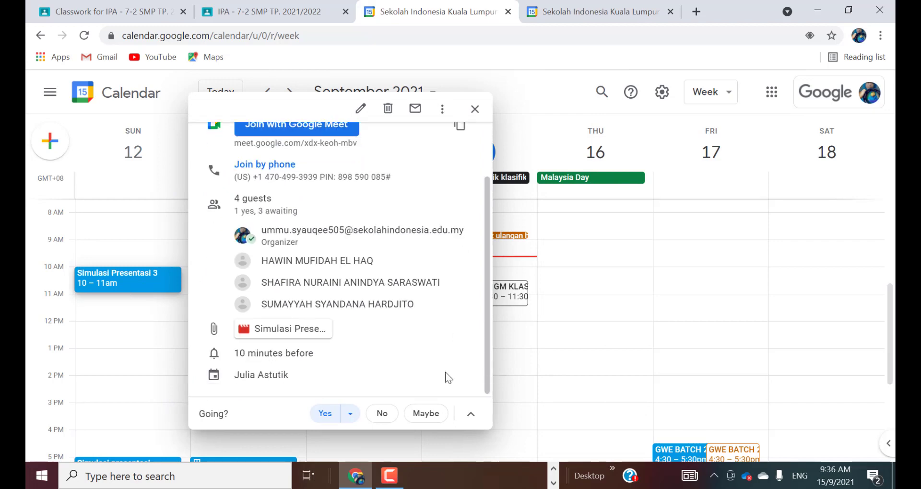
{"action": "left_click", "coordinate": [475, 111]}
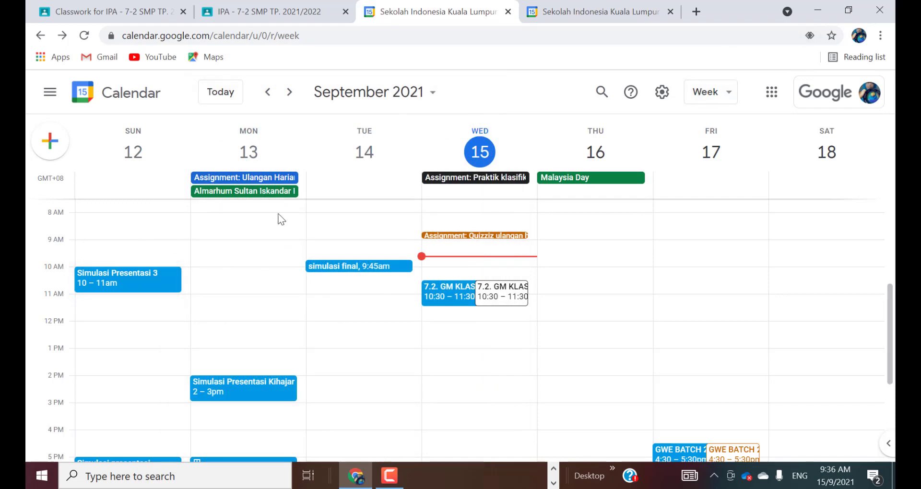
{"action": "left_click", "coordinate": [268, 100]}
Switch to Google Drive and open the Meet Recordings folder in My Drive
{"action": "left_click", "coordinate": [773, 91]}
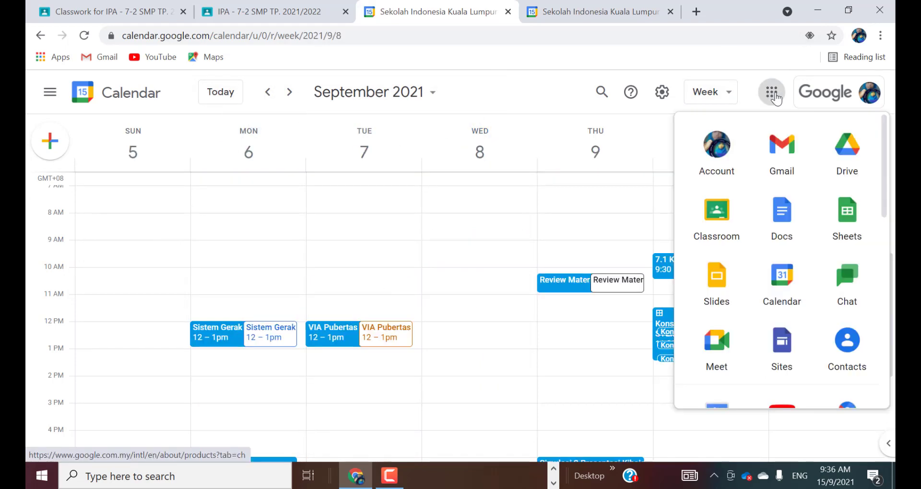
{"action": "left_click", "coordinate": [849, 158]}
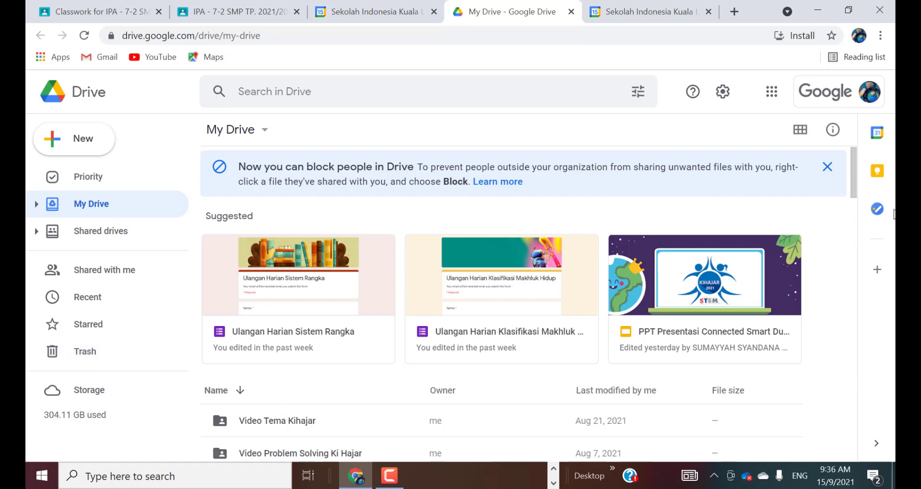
{"action": "left_click", "coordinate": [854, 263]}
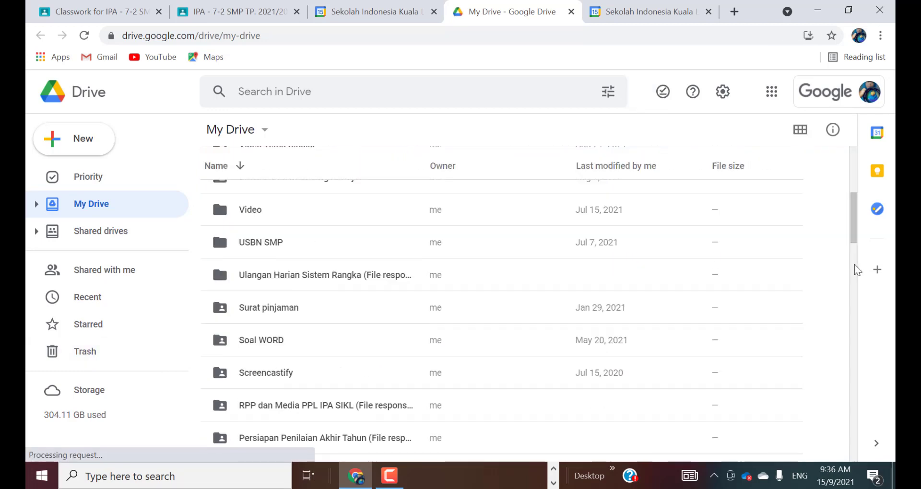
{"action": "left_click", "coordinate": [850, 293]}
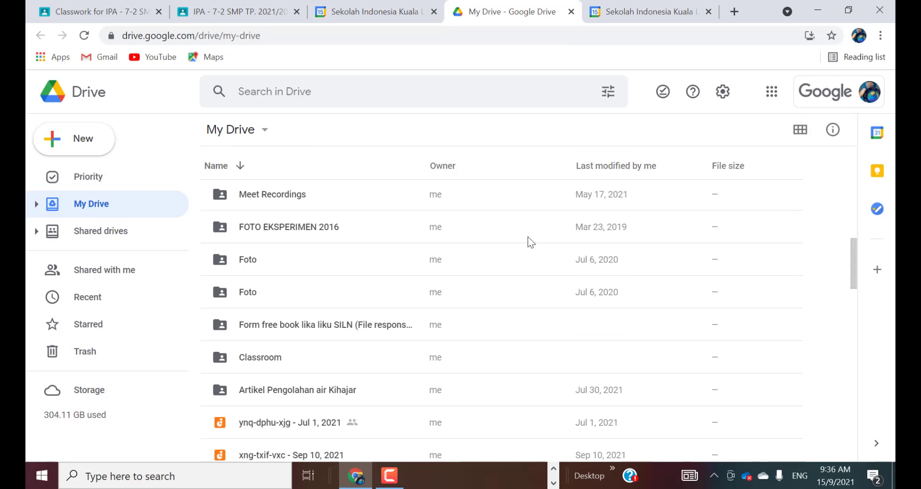
{"action": "double_click", "coordinate": [272, 195]}
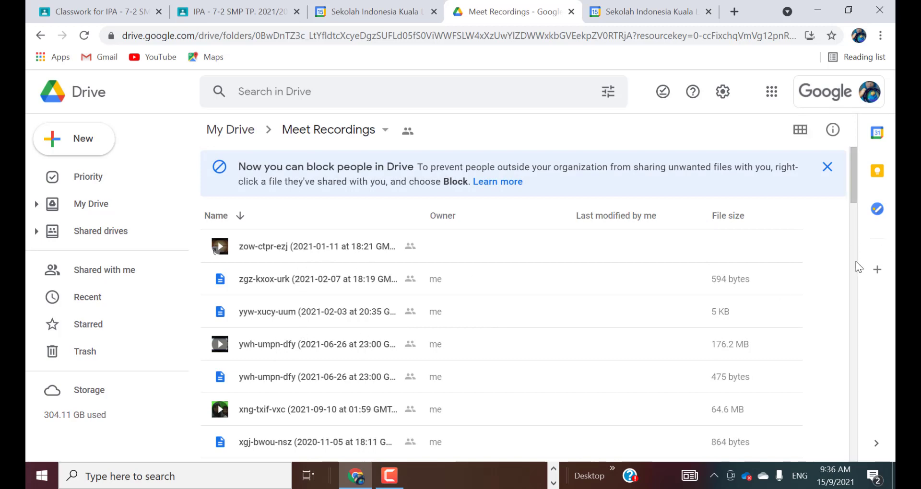
Browse the Meet Recordings folder and preview the xgj-bwou-nsz video of 2020-11-05 from about 2:08, closing the preview
{"action": "scroll", "coordinate": [859, 267], "scroll_direction": "down", "scroll_amount": 5}
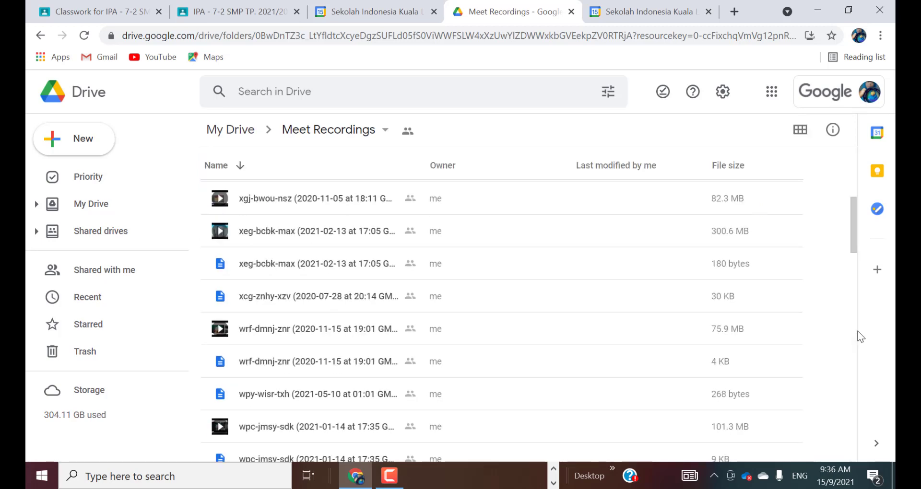
{"action": "scroll", "coordinate": [859, 337], "scroll_direction": "down", "scroll_amount": 10}
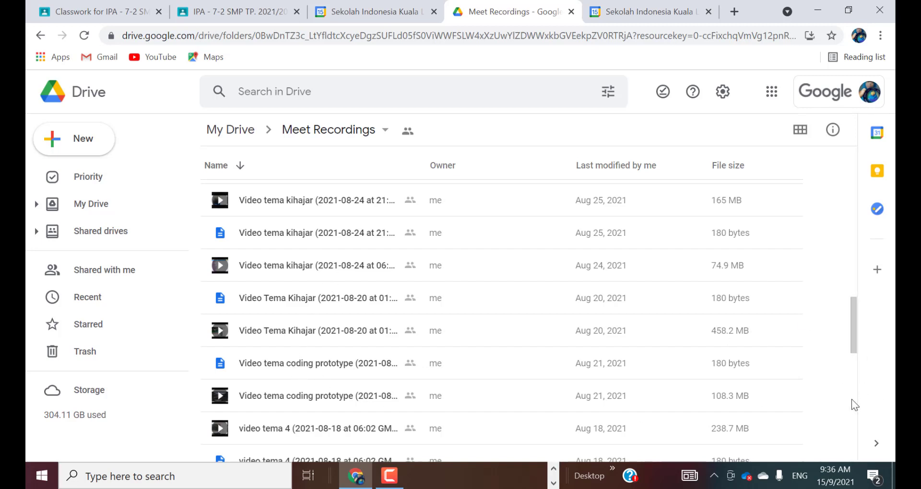
{"action": "scroll", "coordinate": [853, 401], "scroll_direction": "down", "scroll_amount": 6}
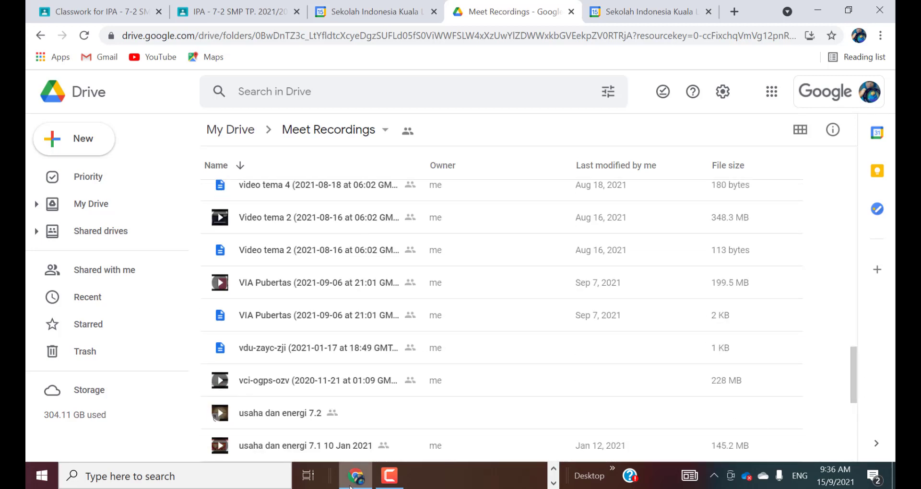
{"action": "scroll", "coordinate": [853, 272], "scroll_direction": "up", "scroll_amount": 1}
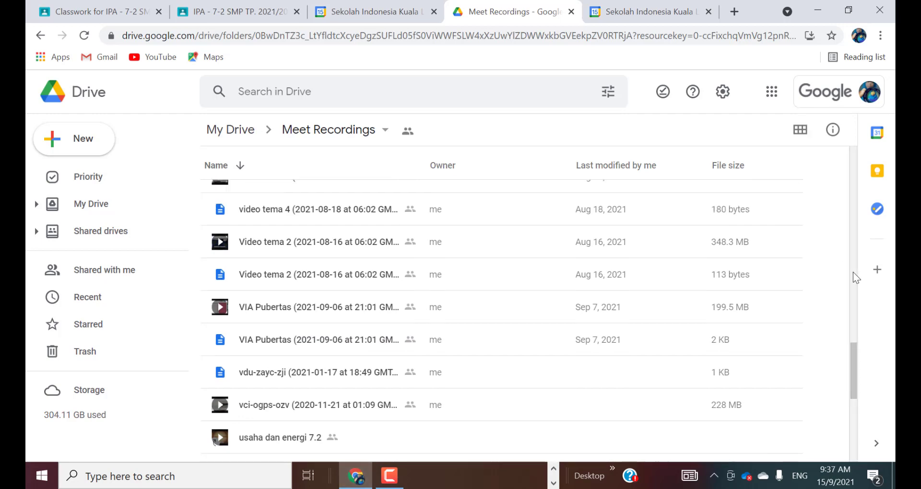
{"action": "scroll", "coordinate": [853, 273], "scroll_direction": "up", "scroll_amount": 5}
{"action": "scroll", "coordinate": [854, 205], "scroll_direction": "up", "scroll_amount": 5}
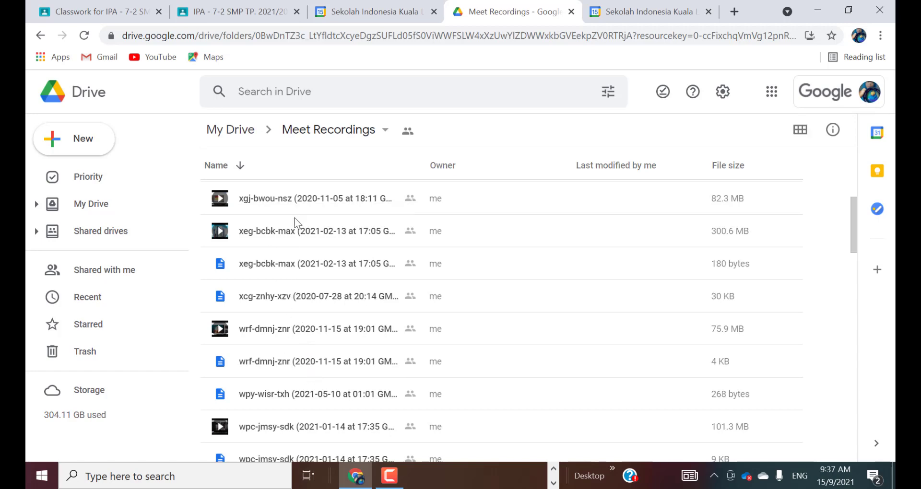
{"action": "double_click", "coordinate": [268, 202]}
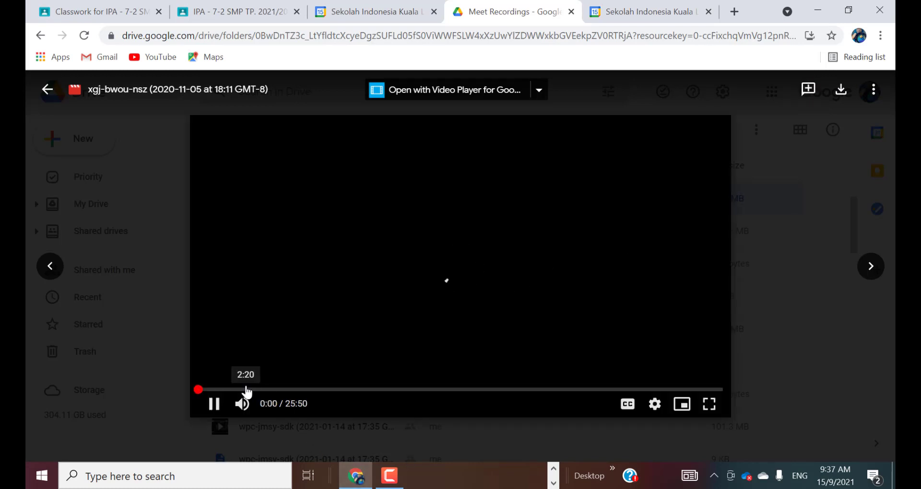
{"action": "left_click", "coordinate": [242, 390]}
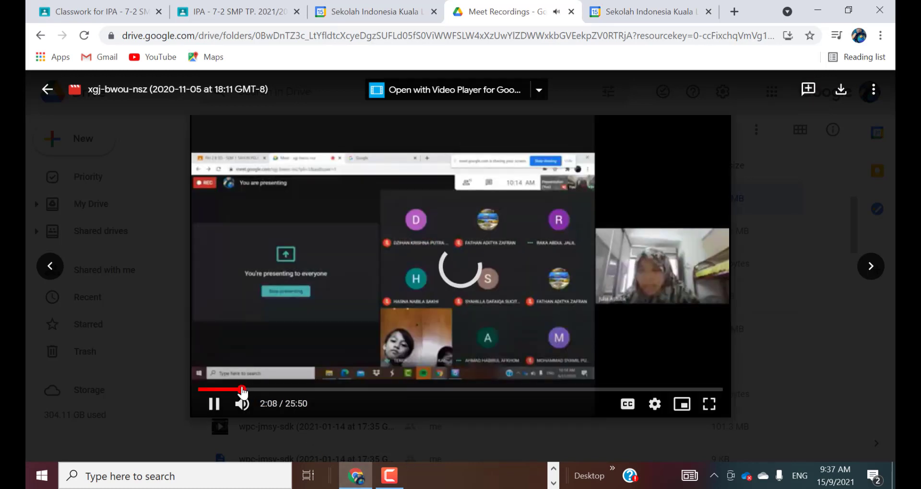
{"action": "left_click", "coordinate": [214, 405]}
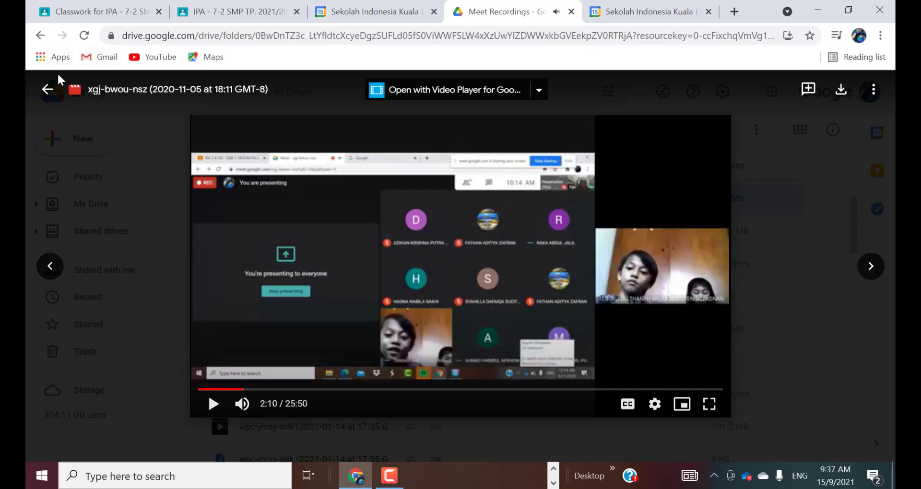
{"action": "left_click", "coordinate": [47, 90]}
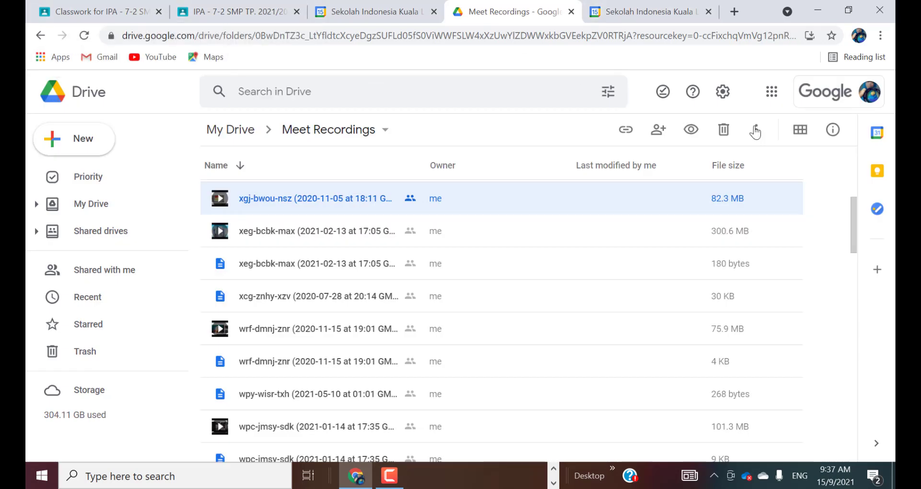
Switch to Google Classroom and open the IPA - 7-2 SMP class
{"action": "left_click", "coordinate": [772, 92]}
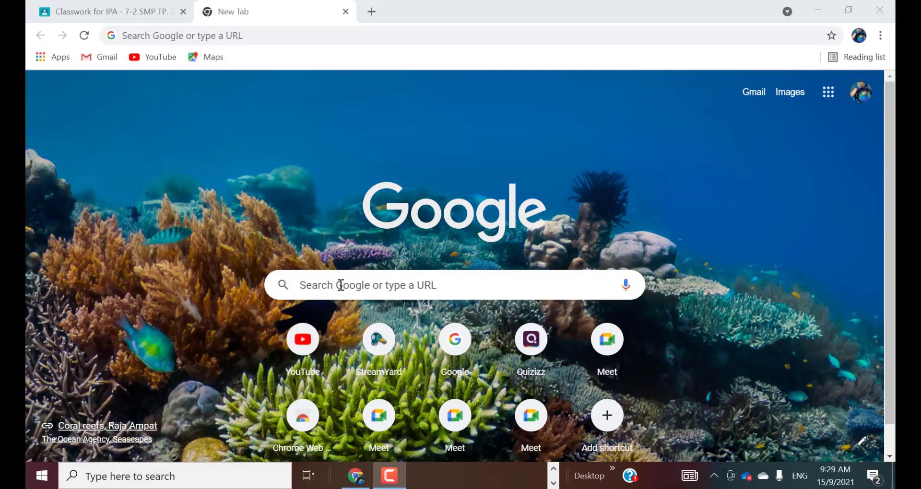
{"action": "left_click", "coordinate": [828, 98]}
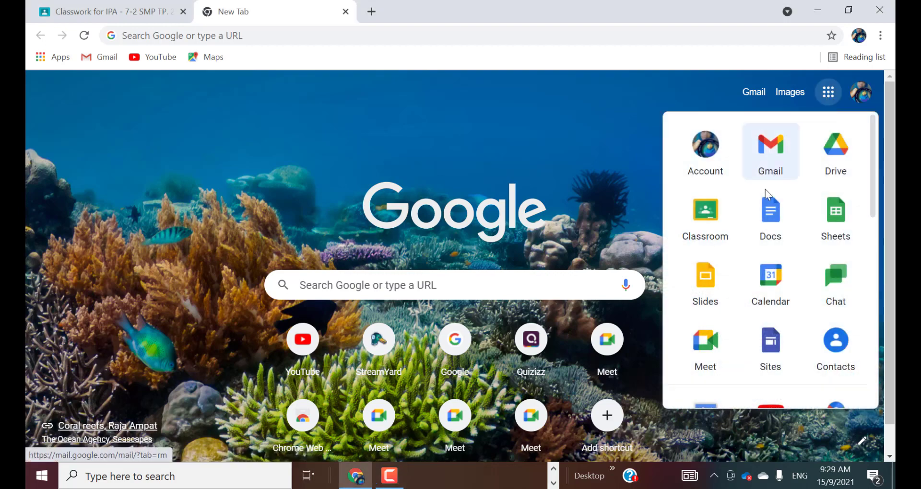
{"action": "left_click", "coordinate": [705, 215]}
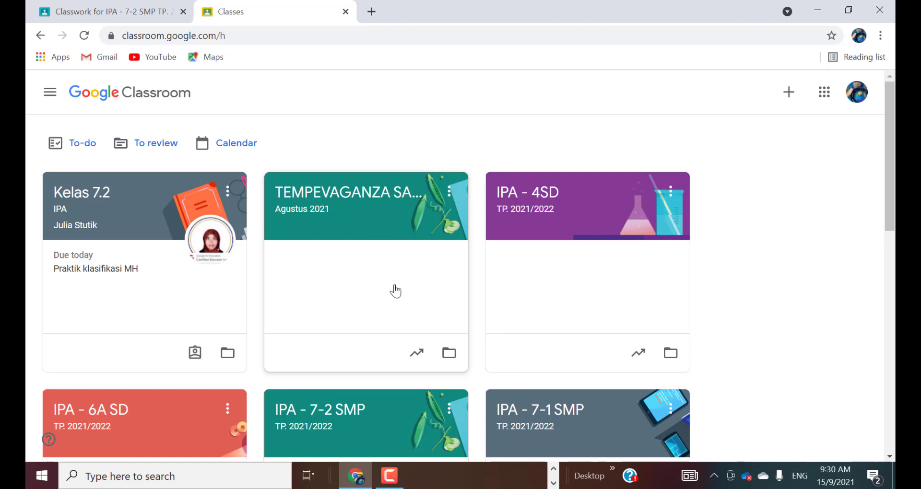
{"action": "left_click", "coordinate": [328, 417]}
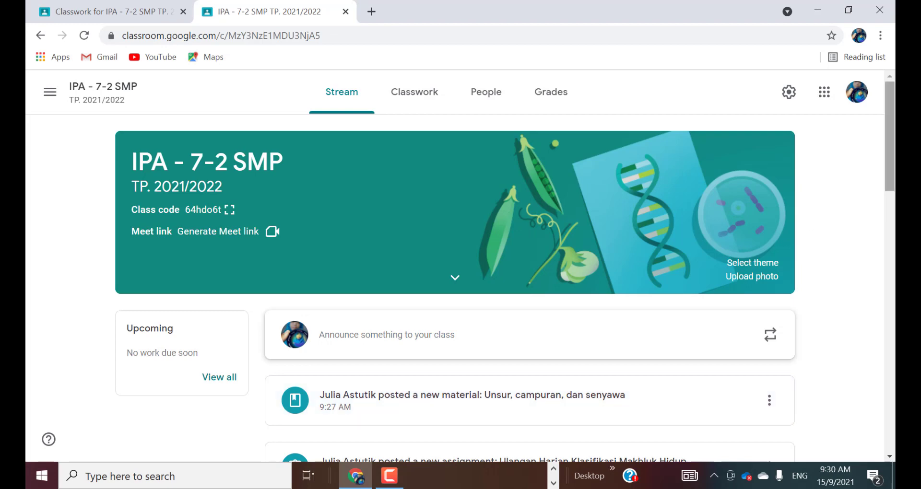
Switch to Google Calendar and start a new event on Wednesday, September 15, beginning at 10:30am
{"action": "left_click", "coordinate": [825, 93]}
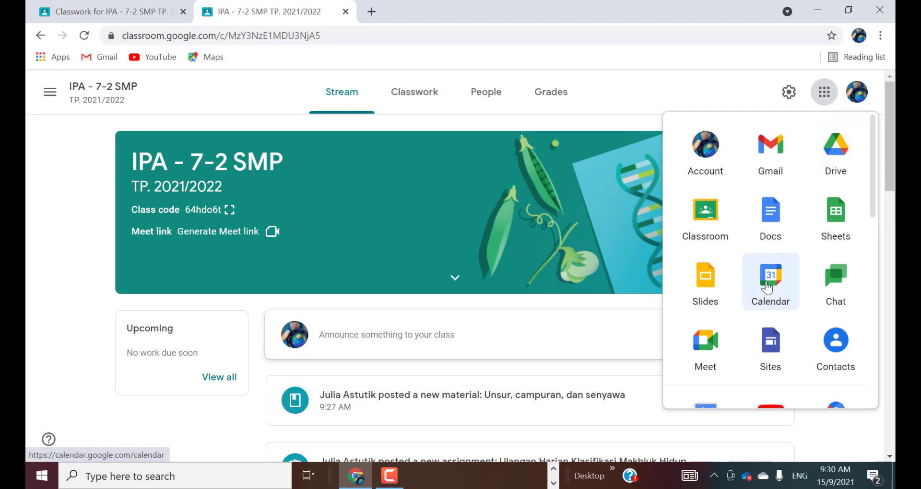
{"action": "left_click", "coordinate": [769, 288]}
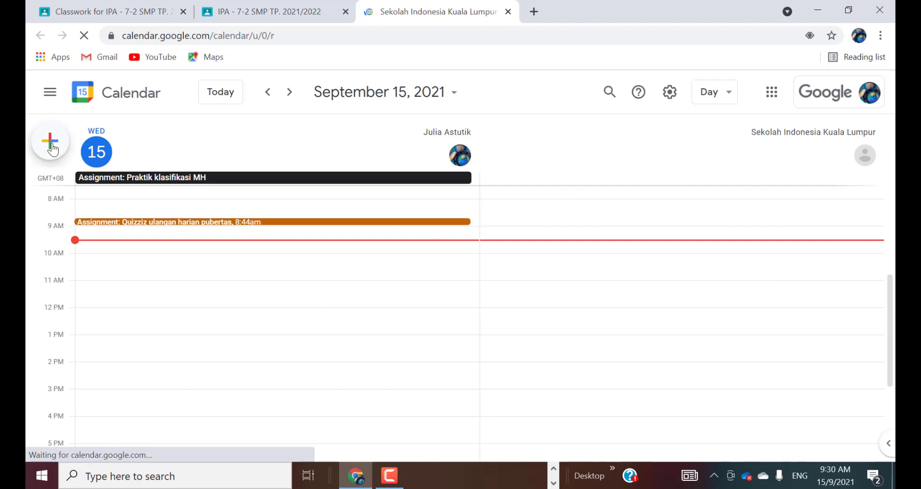
{"action": "left_click", "coordinate": [53, 150]}
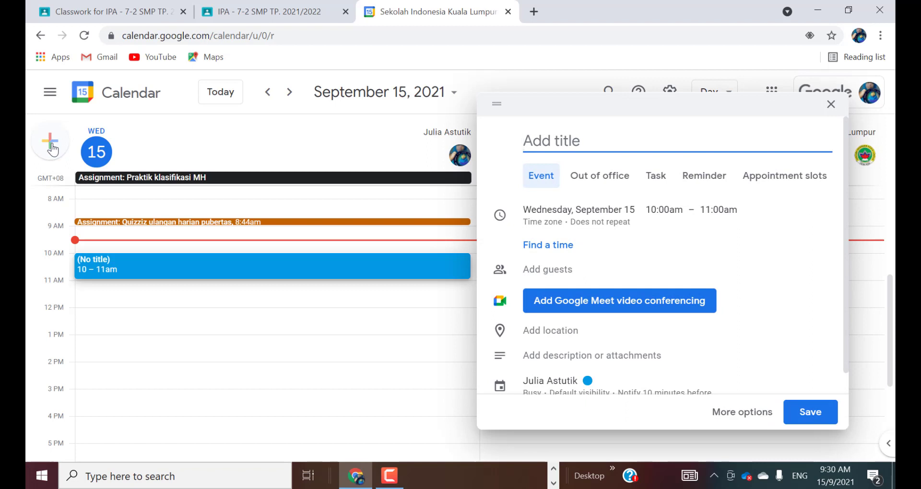
{"action": "left_click", "coordinate": [667, 211]}
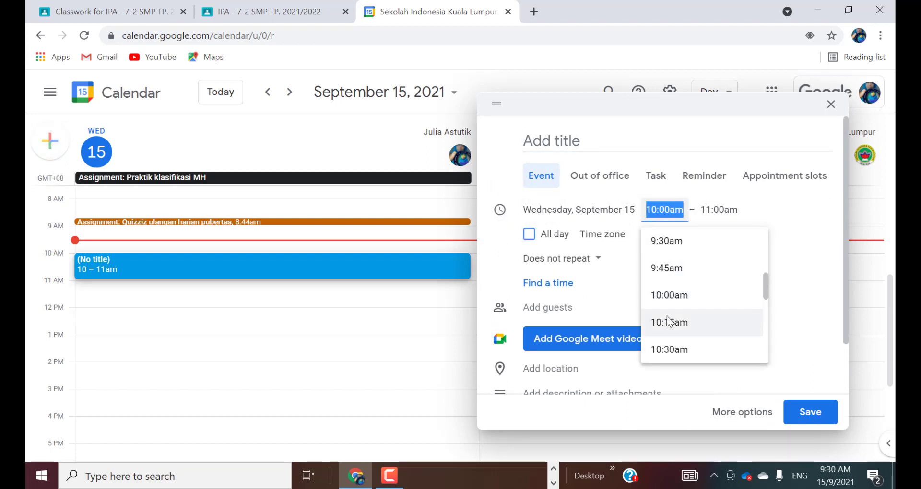
{"action": "left_click", "coordinate": [670, 349]}
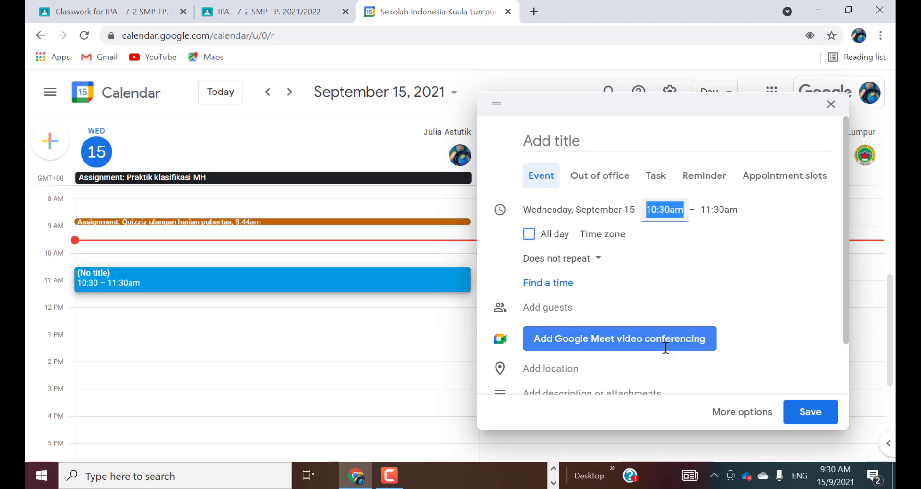
Title the event 7.2. GM KLASIFIKASI MATER and open its full editing options
{"action": "left_click", "coordinate": [527, 140]}
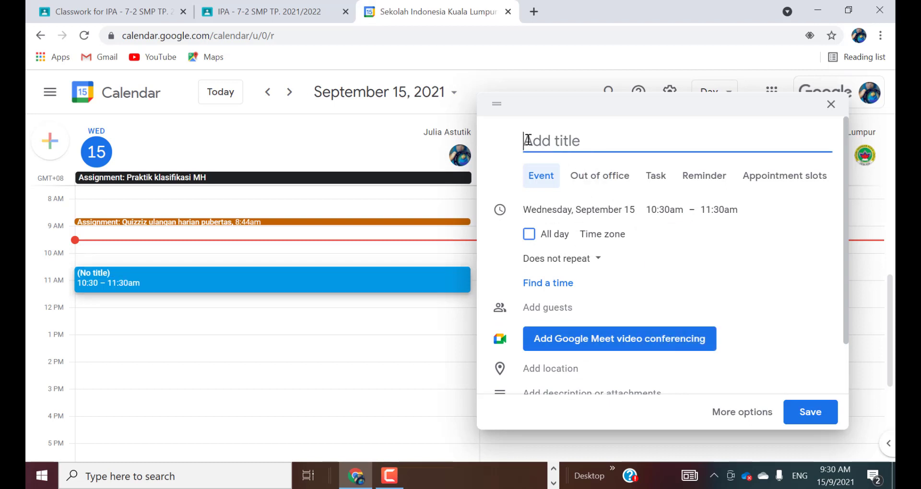
{"action": "type", "text": "7"}
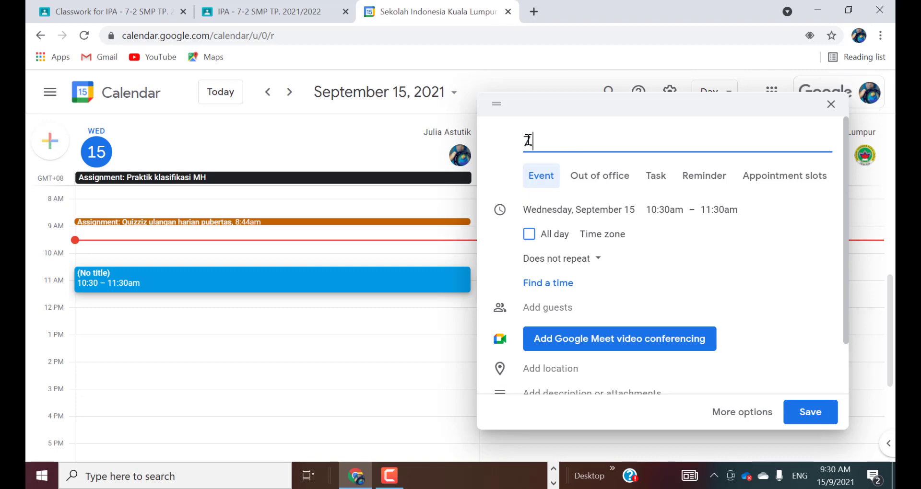
{"action": "type", "text": "2. GM KLASIFIKASI MATER"}
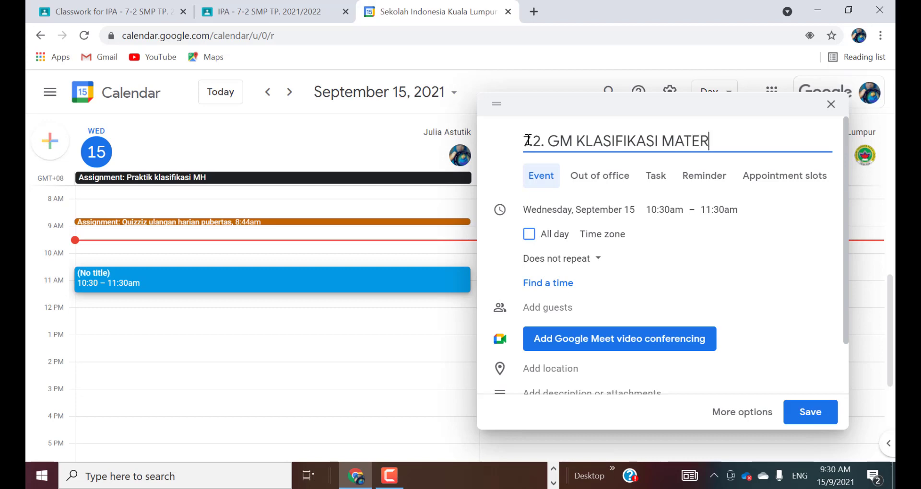
{"action": "left_click", "coordinate": [547, 315]}
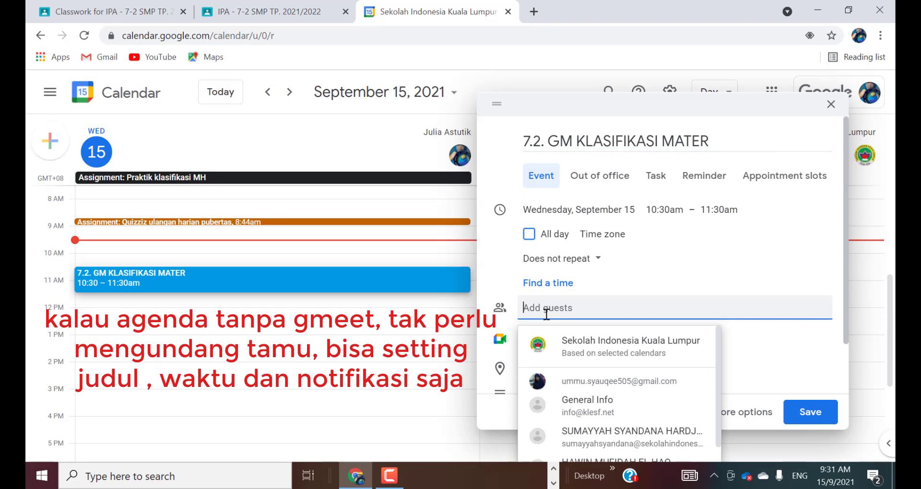
{"action": "scroll", "coordinate": [845, 291], "scroll_direction": "down", "scroll_amount": 1}
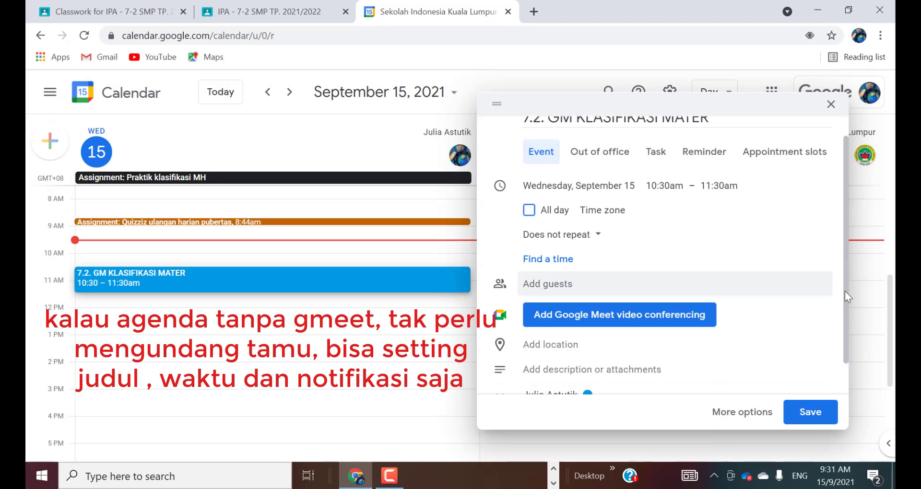
{"action": "left_click", "coordinate": [739, 414]}
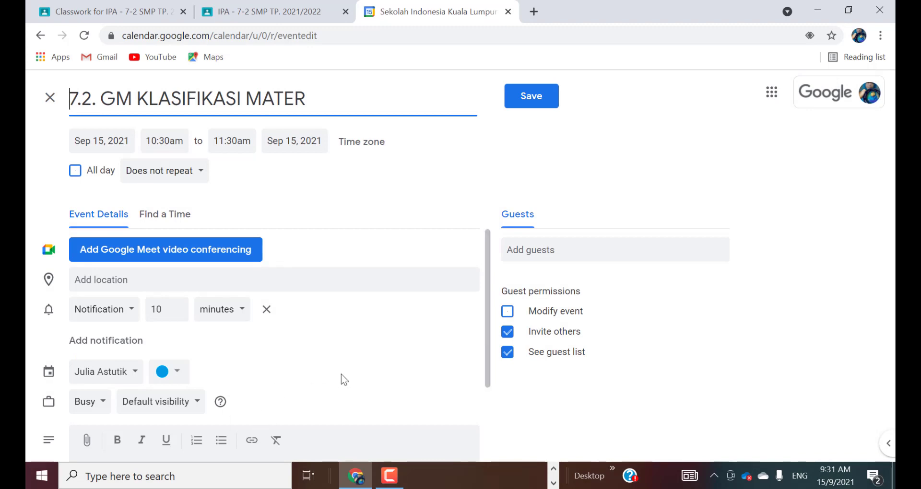
Examine which Classroom class calendars are available for the event, including IPA - 7-2 SMP TP. 2021/2022, without choosing another one
{"action": "left_click_drag", "start_coordinate": [490, 329], "coordinate": [490, 346]}
{"action": "left_click", "coordinate": [130, 371]}
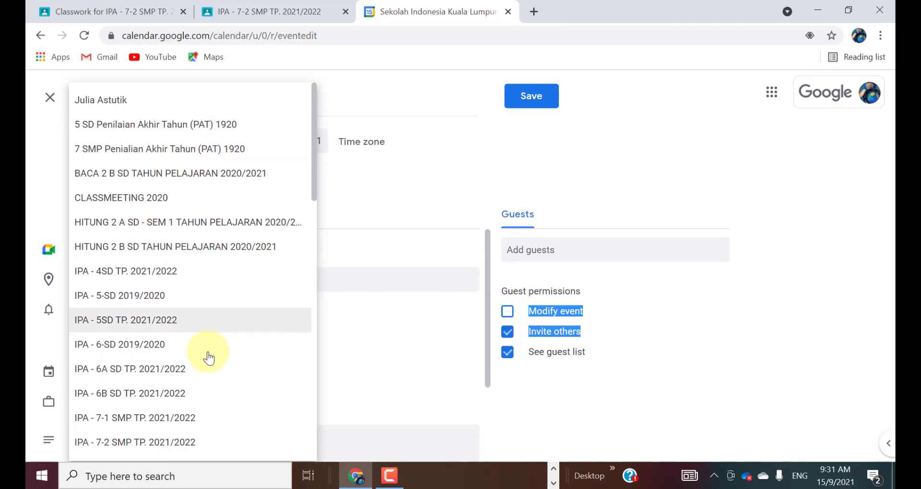
{"action": "left_click", "coordinate": [354, 355]}
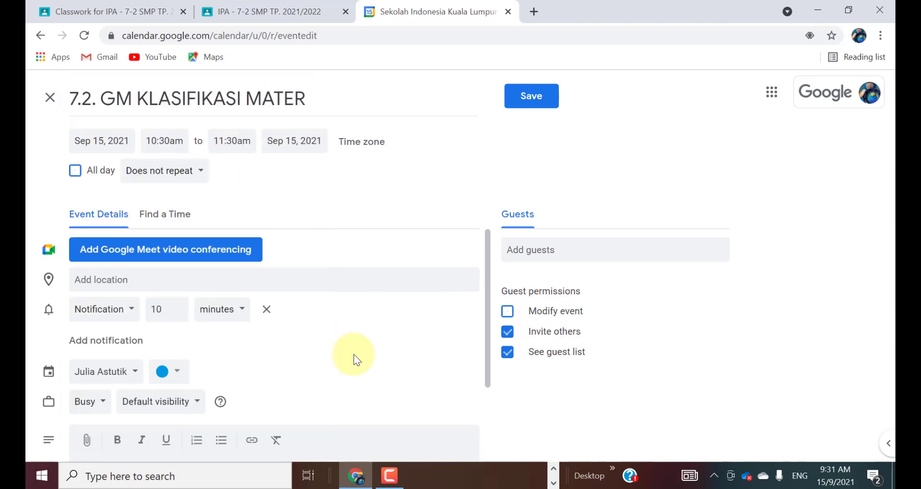
{"action": "left_click", "coordinate": [130, 373]}
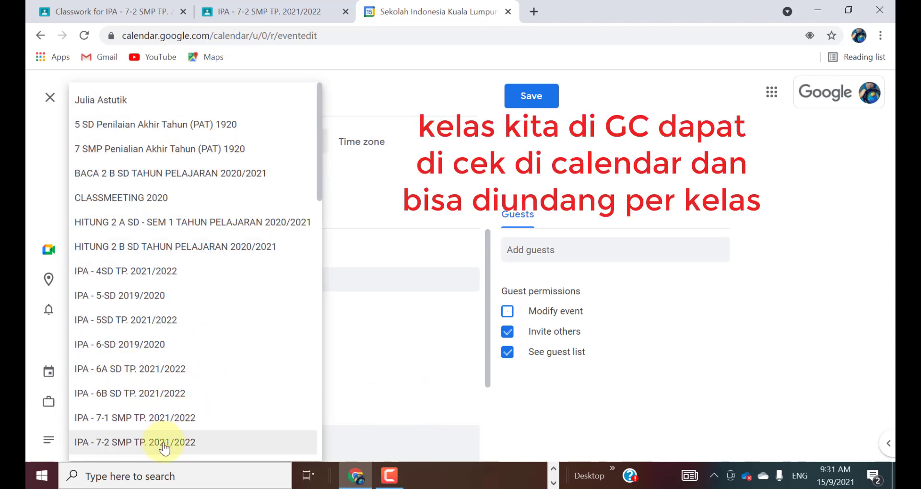
{"action": "left_click", "coordinate": [421, 353]}
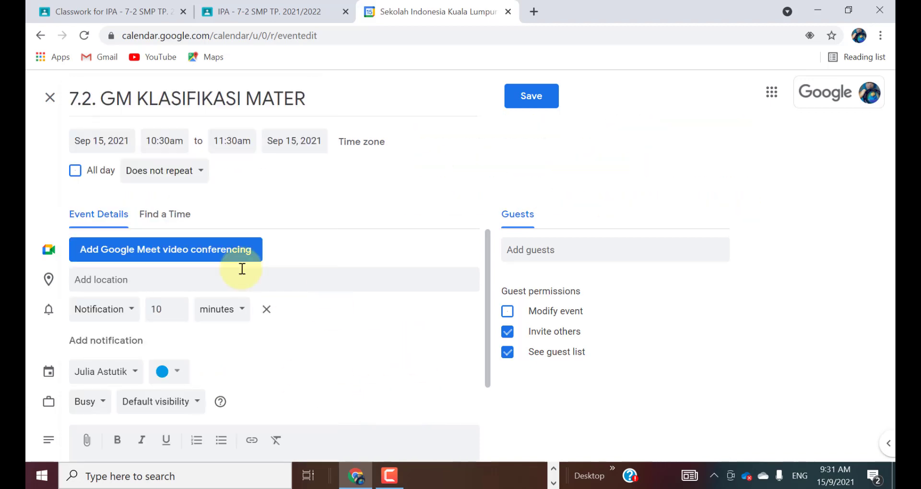
Find the class calendars matching IPA and add Kelas 7.2 IPA as a guest of the event
{"action": "left_click", "coordinate": [525, 253]}
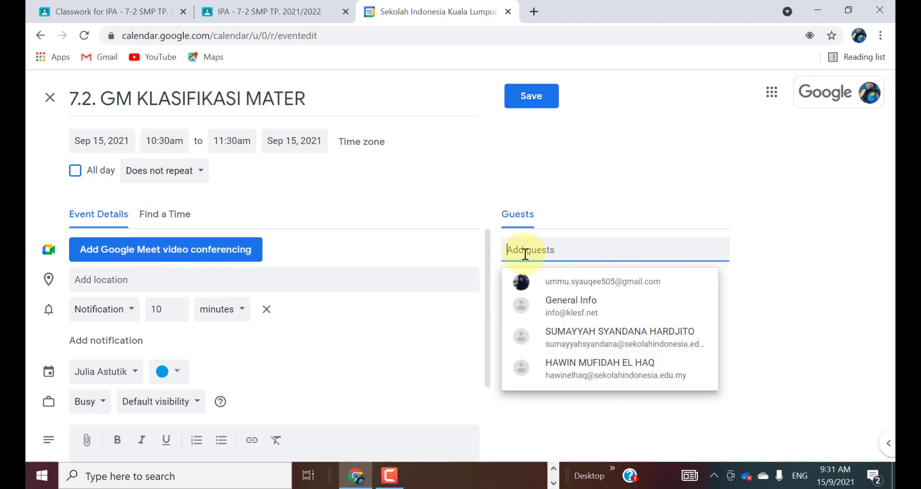
{"action": "type", "text": "IPA"}
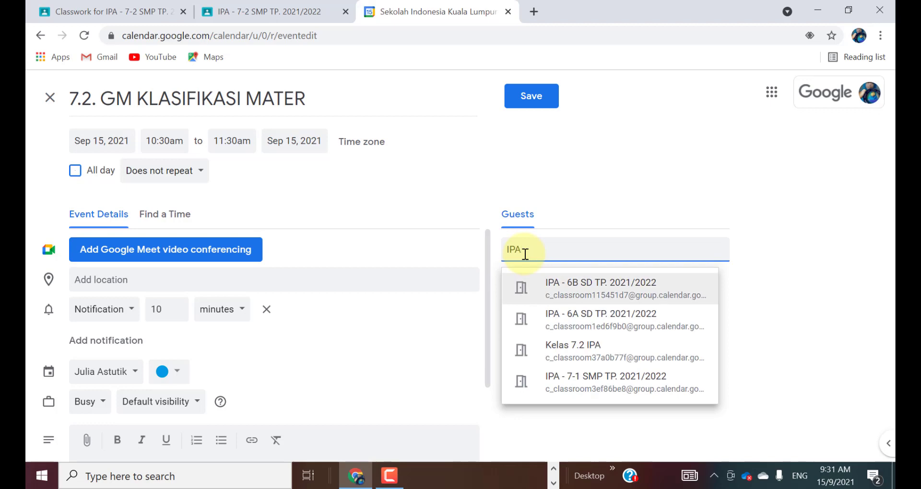
{"action": "left_click", "coordinate": [591, 357]}
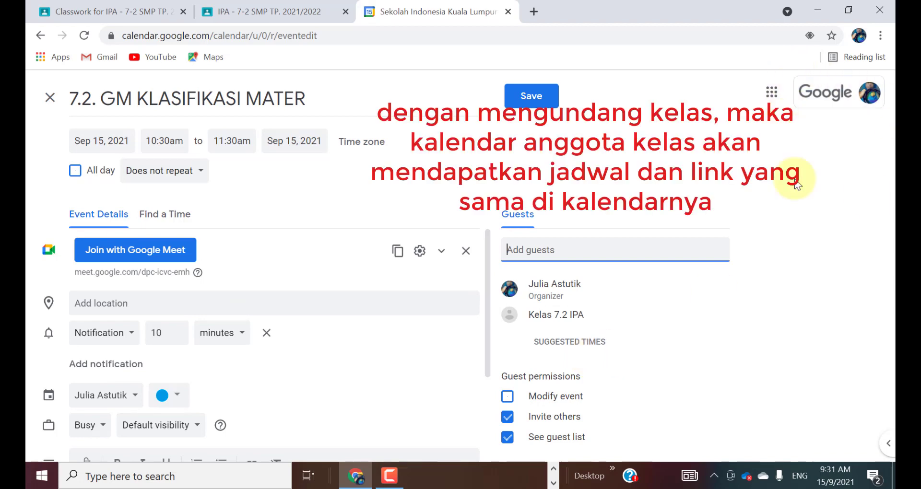
Add a second notification 1 hour before the event, and remove it again
{"action": "left_click", "coordinate": [114, 365]}
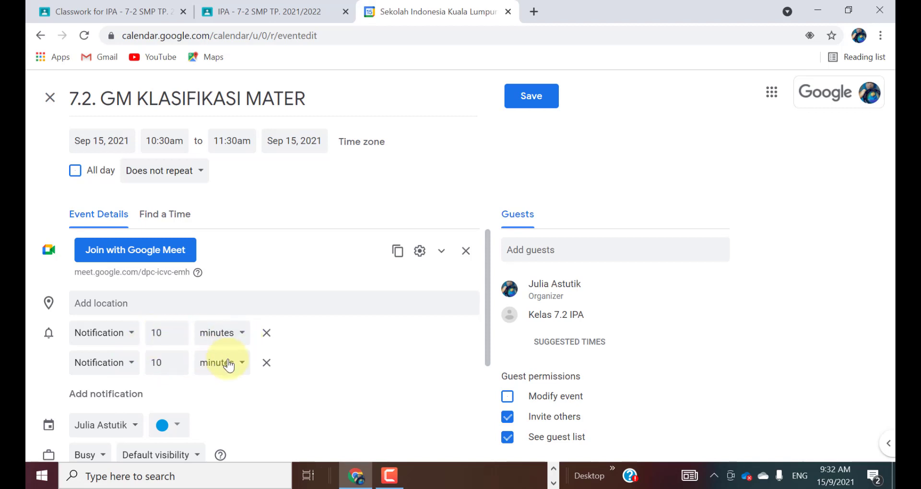
{"action": "left_click", "coordinate": [242, 366]}
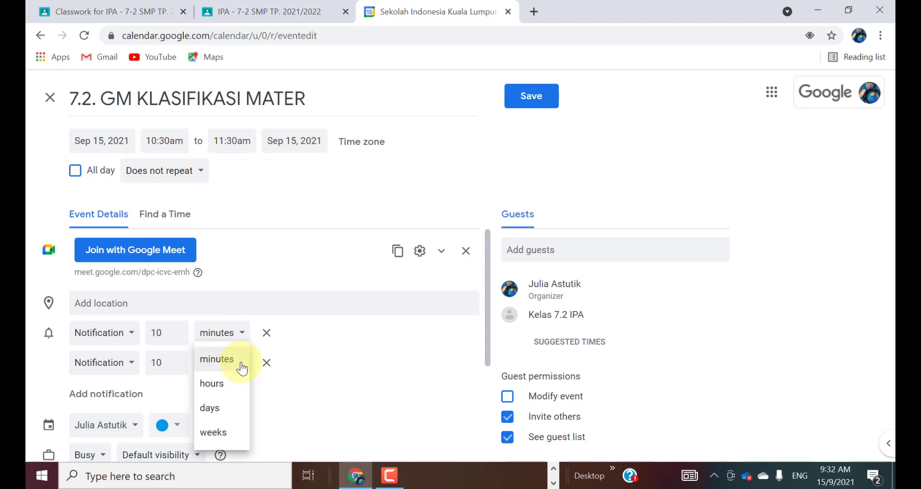
{"action": "left_click", "coordinate": [214, 390]}
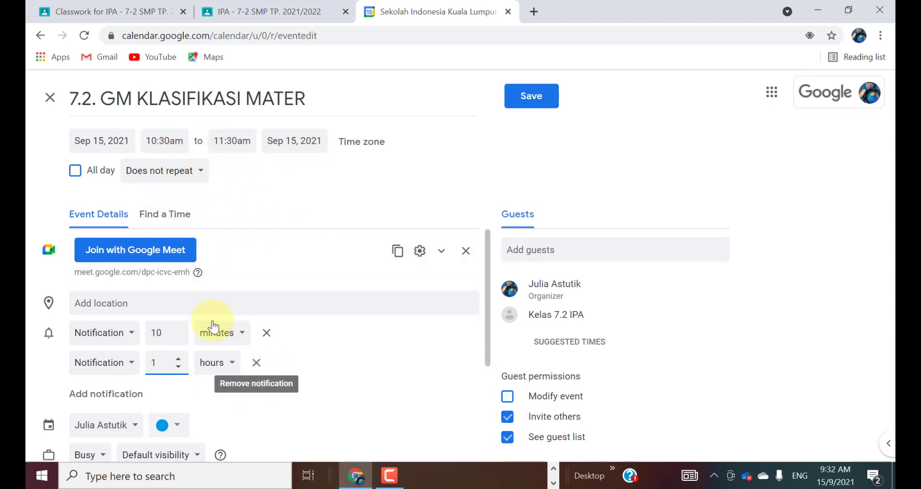
{"action": "left_click", "coordinate": [257, 363]}
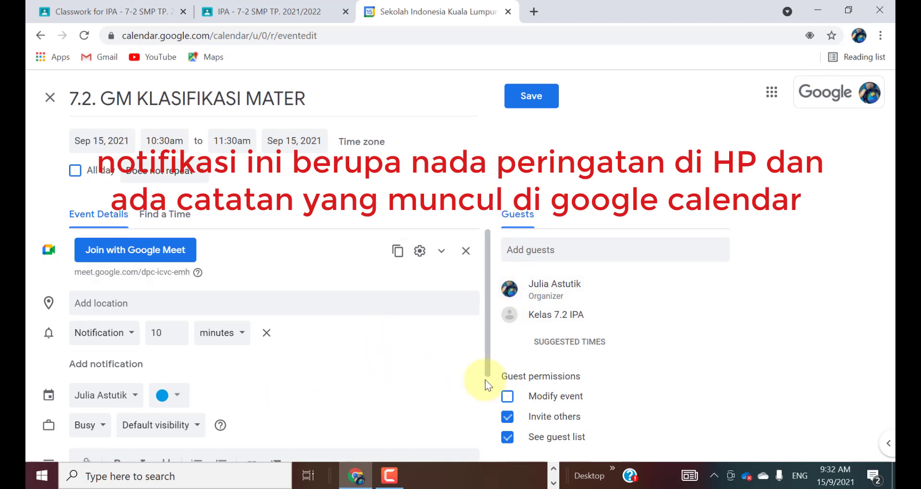
Save the event, sending invitation emails and inviting all guests, including those from outside the organization
{"action": "left_click", "coordinate": [540, 103]}
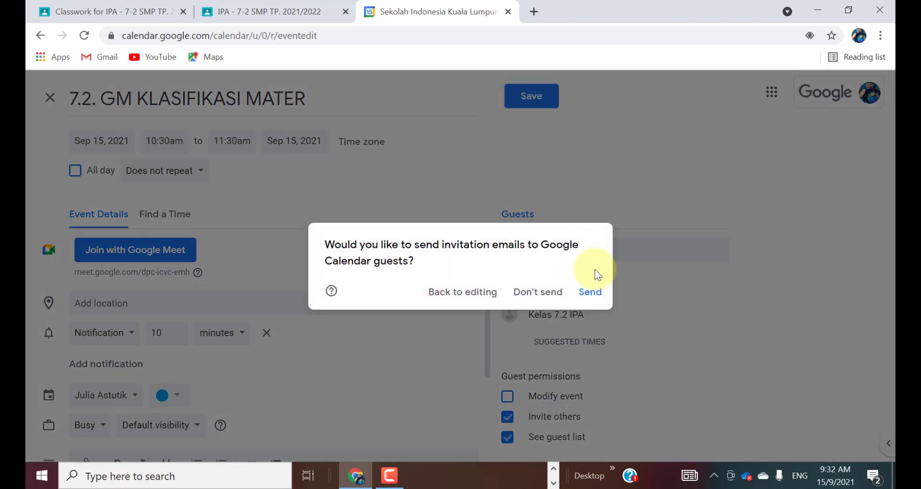
{"action": "left_click", "coordinate": [588, 296]}
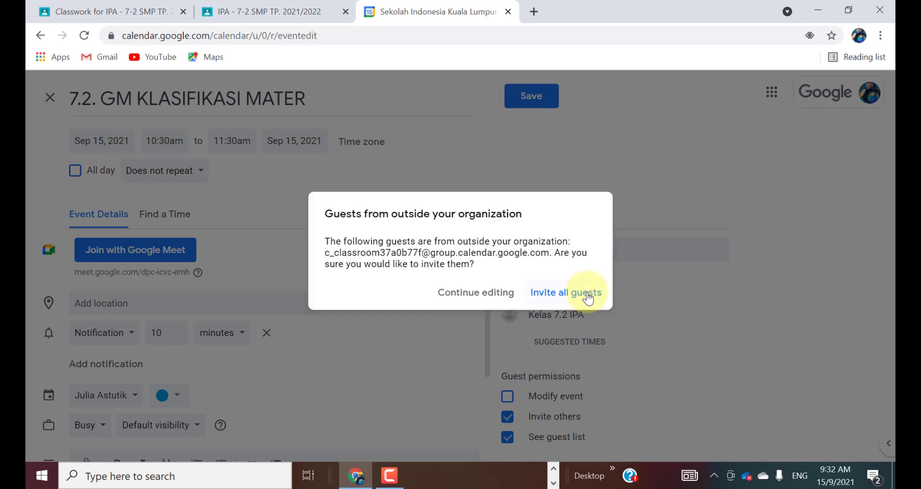
{"action": "left_click", "coordinate": [559, 298]}
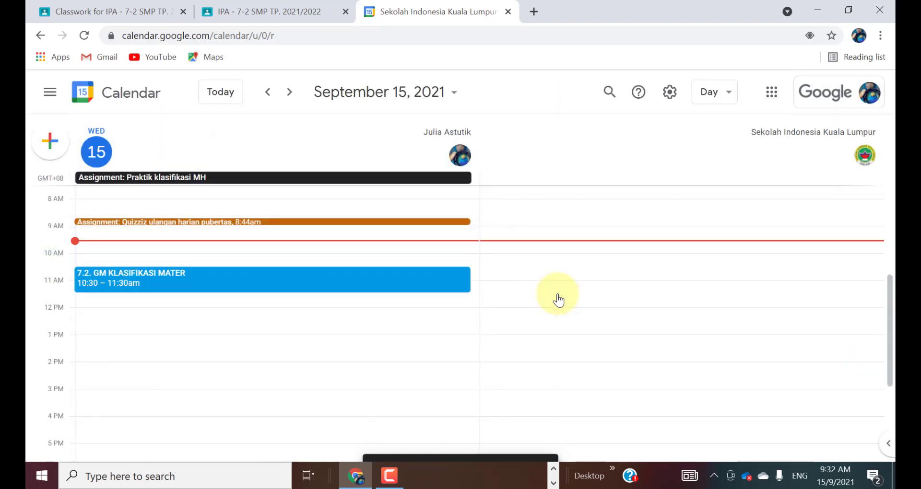
Copy the Google Meet joining info from the saved 7.2. GM KLASIFIKASI MATER event and switch to the IPA - 7-2 SMP class in Classroom
{"action": "left_click", "coordinate": [301, 286]}
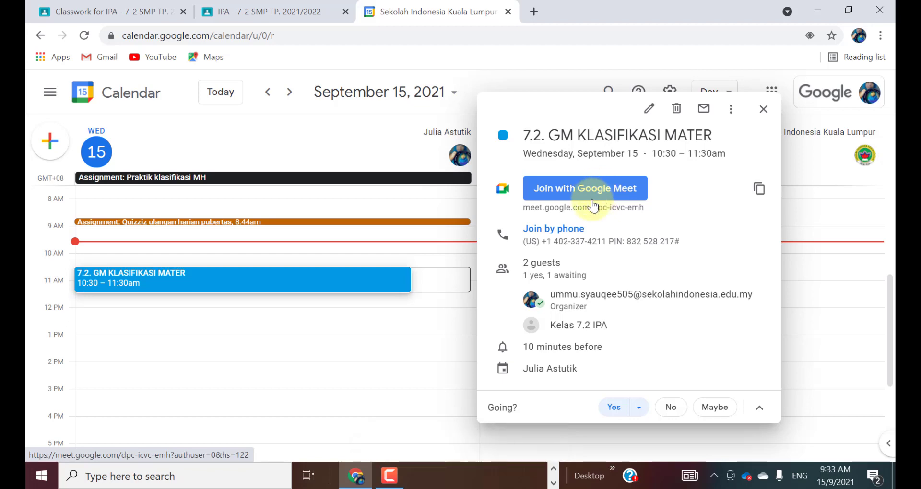
{"action": "left_click", "coordinate": [762, 195]}
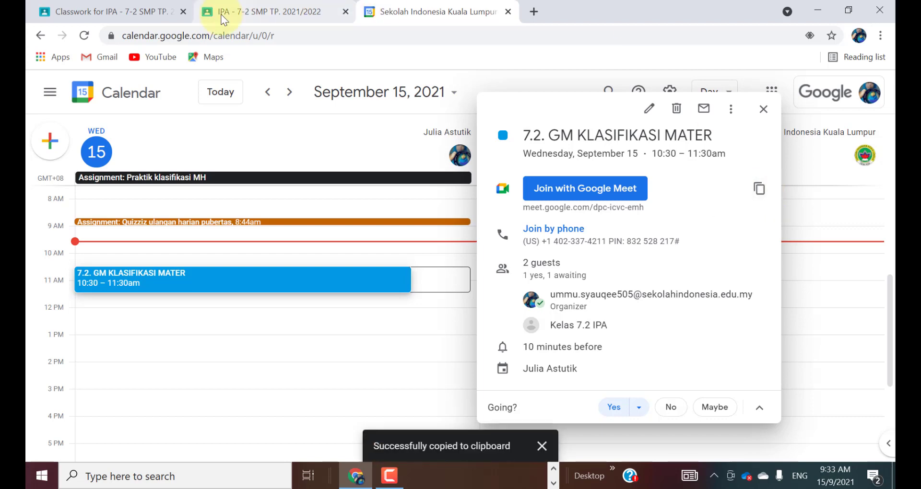
{"action": "left_click", "coordinate": [244, 13]}
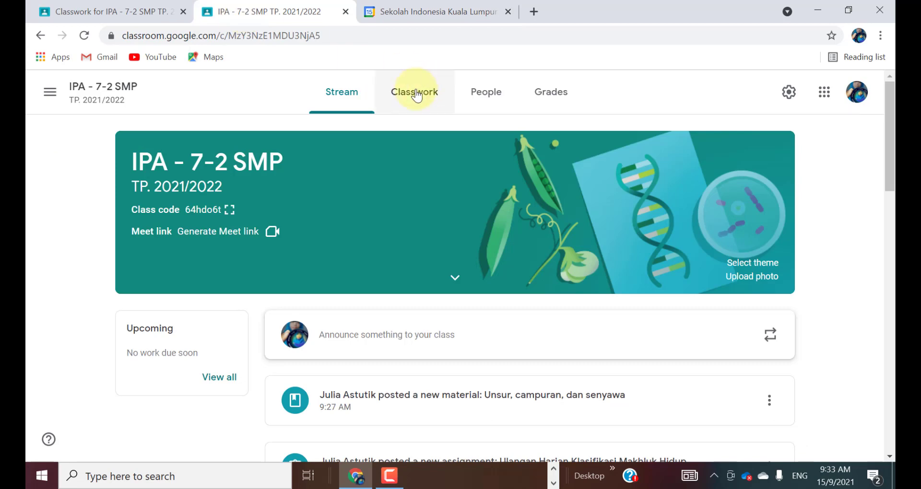
Draft the class announcement "Assalamualaikum... semangat pagi anak- anak, gmeet kita pagi ini tentang klasifikasi materi, silakan simak video yang sudah ibu bagi sebelumnya"
{"action": "left_click", "coordinate": [336, 334]}
{"action": "type", "text": "Assalamualaikum... semangat pagi anak- anak, gmeet kita pagi ini tentang k"}
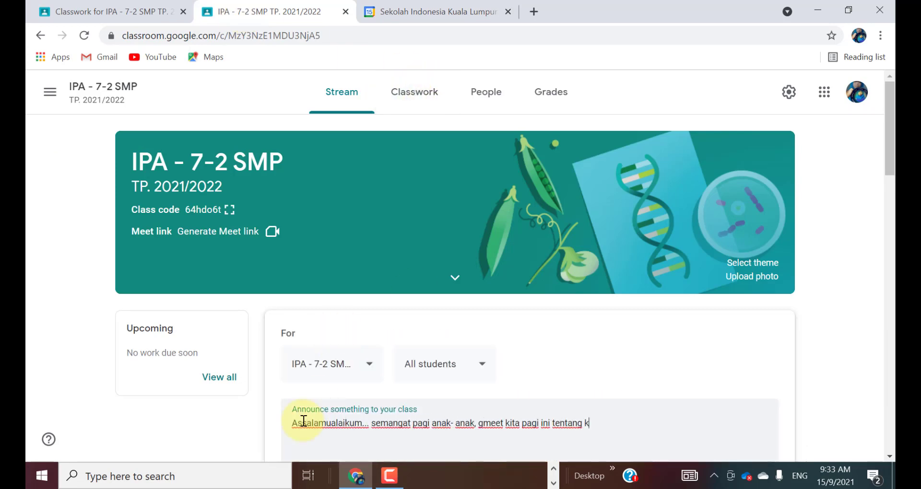
{"action": "type", "text": "lasifikasi materi, silakan simak video yang sudah ibu bagi sebelumnya"}
Paste the copied Google Meet joining info, including the dial-in PIN, below the announcement text, separated by a blank line
{"action": "key", "text": "Return"}
{"action": "key", "text": "ctrl+v"}
{"action": "scroll", "coordinate": [405, 247], "scroll_direction": "down", "scroll_amount": 3}
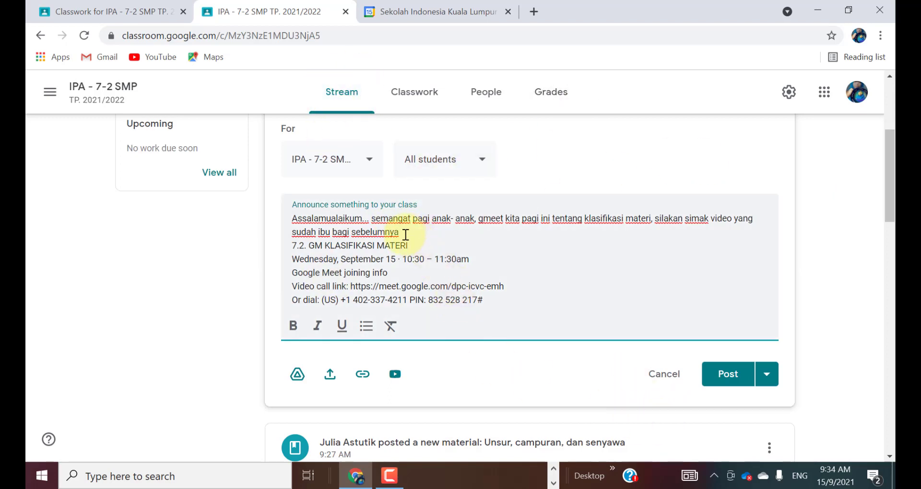
{"action": "key", "text": "Return"}
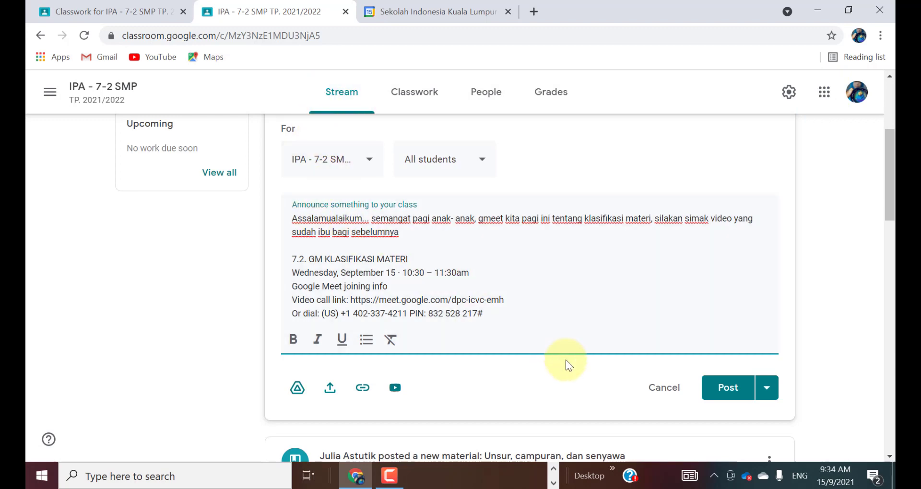
Choose to schedule the drafted announcement instead of posting it immediately, with the date set to Sep 15, 2021
{"action": "left_click", "coordinate": [728, 388]}
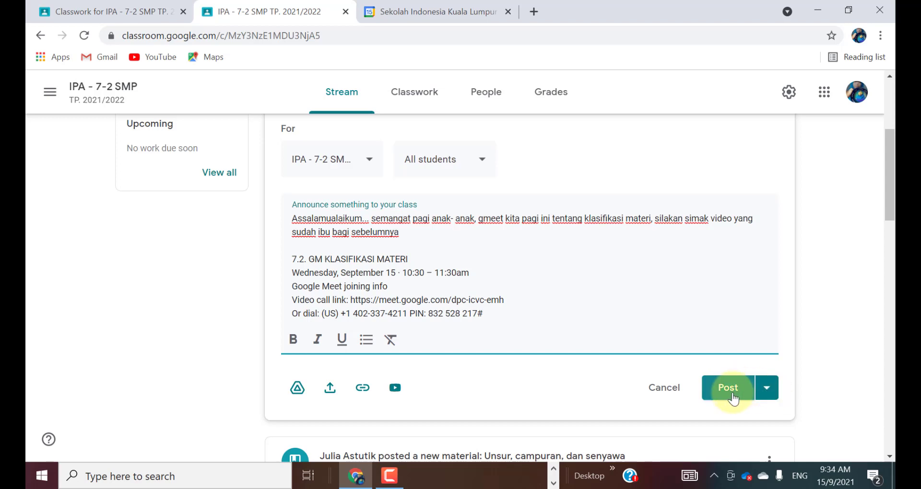
{"action": "left_click", "coordinate": [770, 392]}
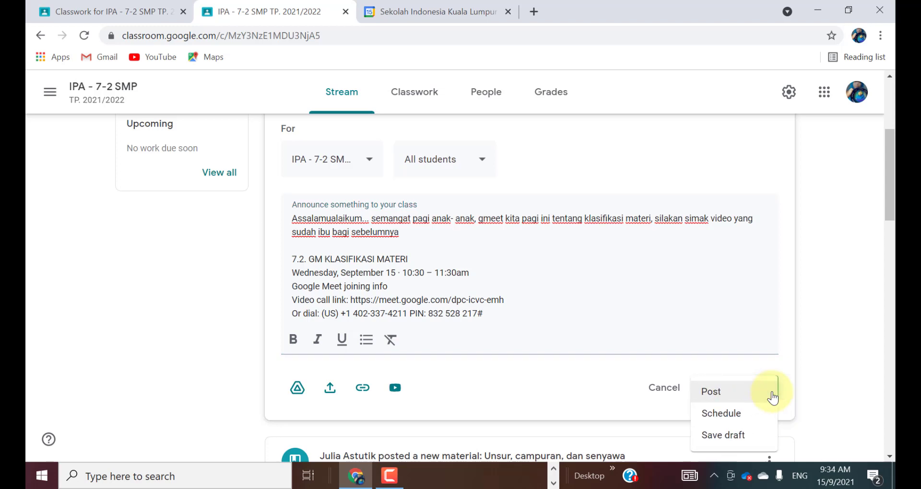
{"action": "left_click", "coordinate": [726, 417]}
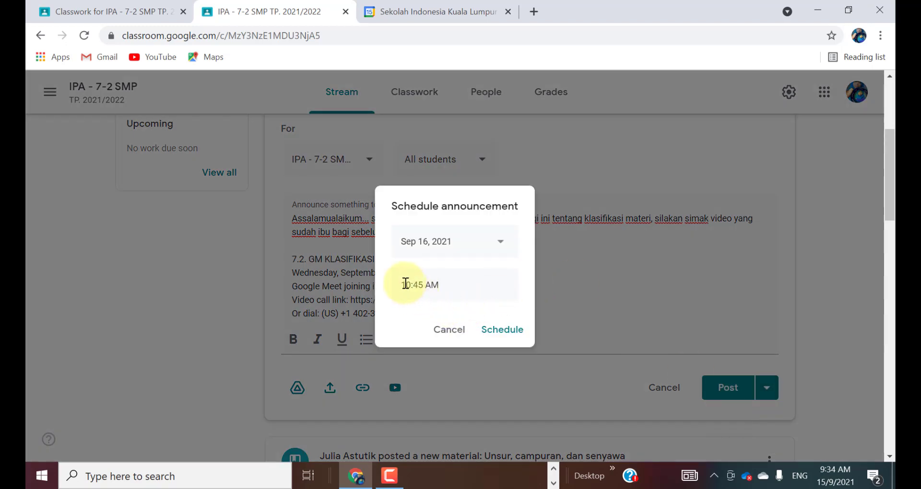
{"action": "left_click", "coordinate": [499, 243]}
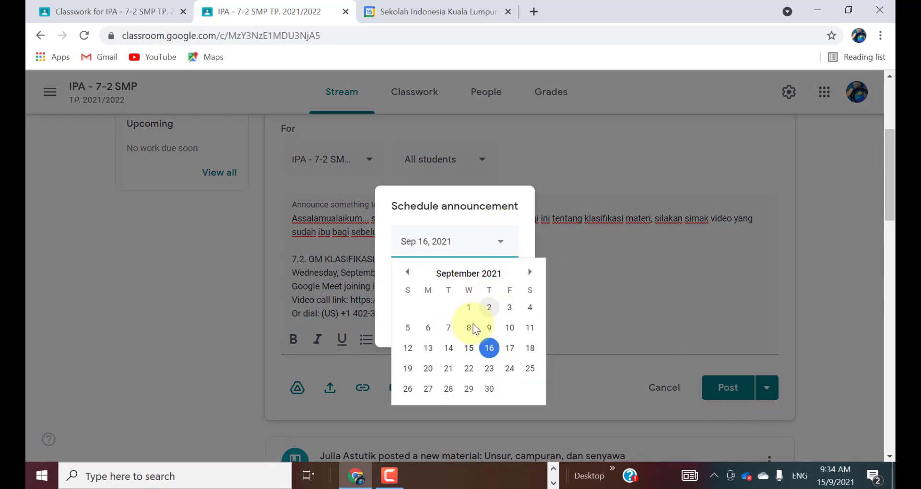
{"action": "left_click", "coordinate": [468, 348]}
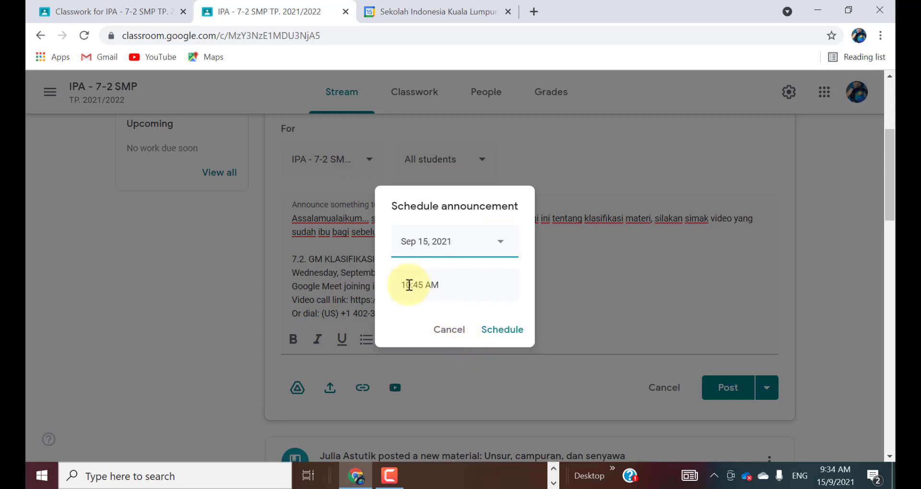
Set the announcement's scheduled time to 9:45 AM and confirm the schedule
{"action": "left_click", "coordinate": [409, 286]}
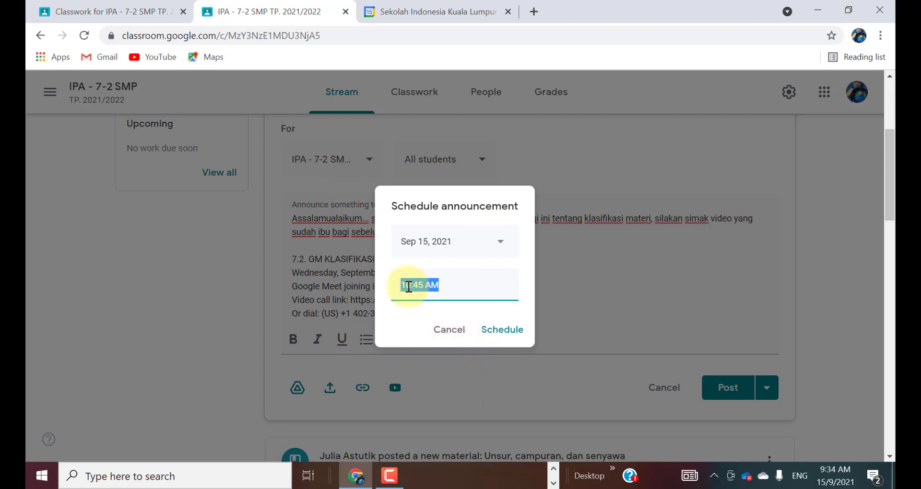
{"action": "left_click", "coordinate": [409, 286]}
{"action": "key", "text": "BackSpace"}
{"action": "key", "text": "BackSpace"}
{"action": "type", "text": "09"}
{"action": "left_click", "coordinate": [494, 335]}
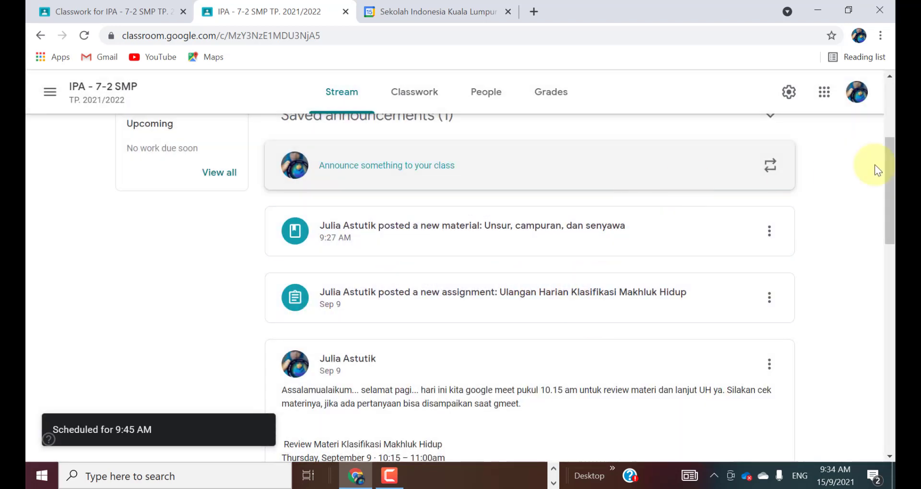
Expand the saved announcements at the start of the class stream, and open Calendar from Classroom's list of Google apps
{"action": "left_click", "coordinate": [888, 119]}
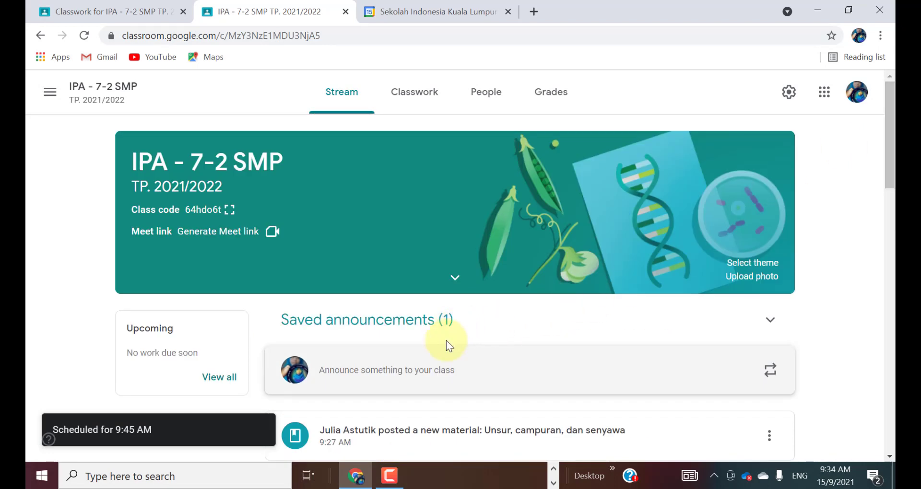
{"action": "left_click", "coordinate": [404, 330]}
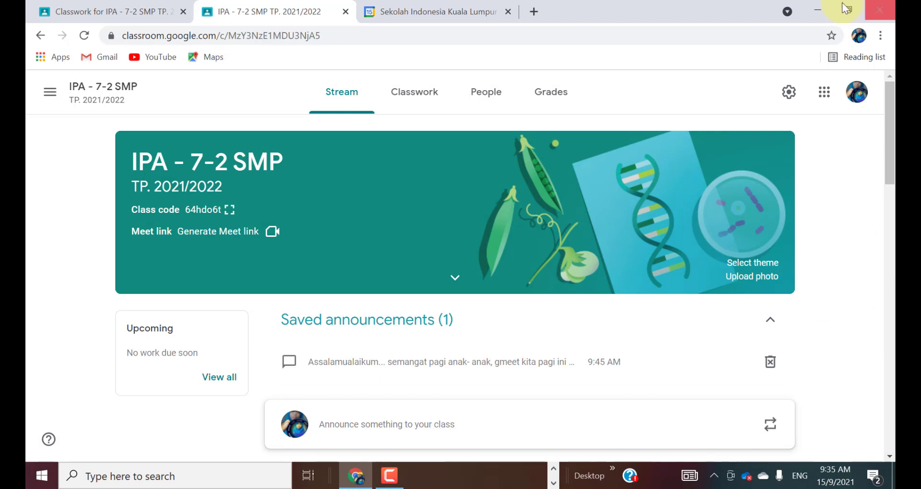
{"action": "left_click", "coordinate": [824, 95]}
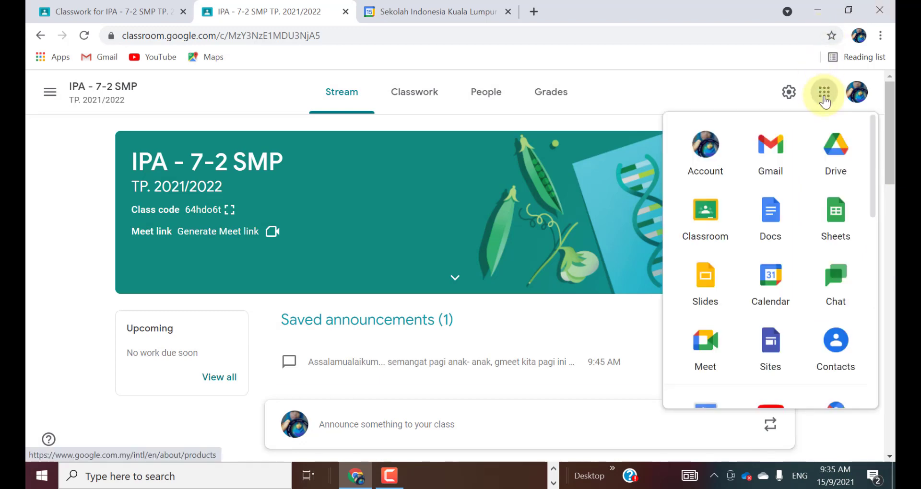
{"action": "left_click", "coordinate": [772, 288]}
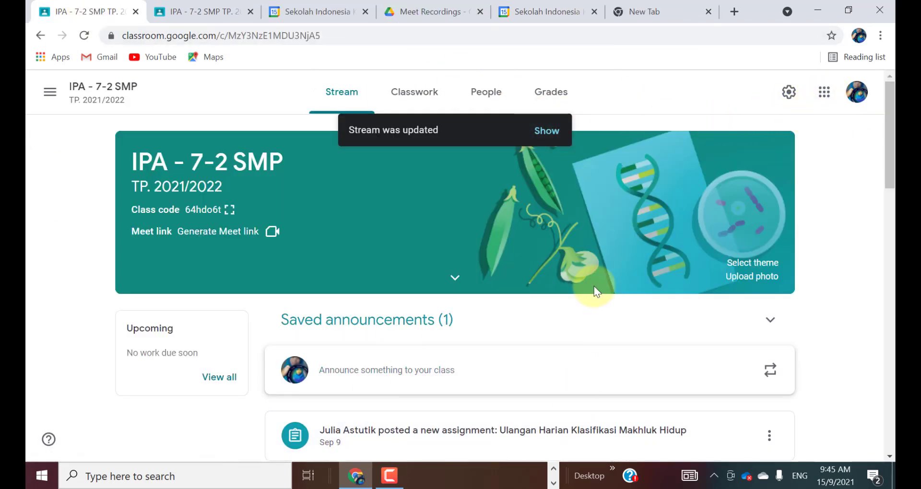
Open Google Calendar from the browser's New Tab page as an alternative to opening it from Classroom
{"action": "left_click", "coordinate": [825, 94]}
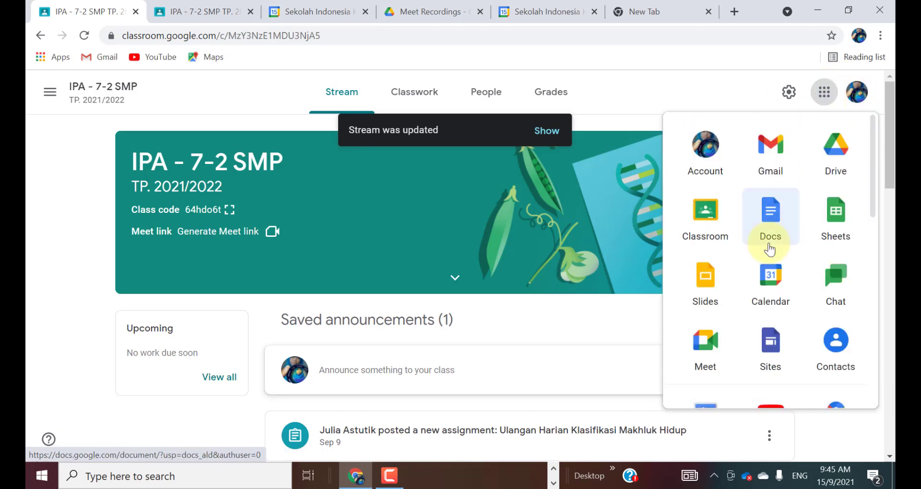
{"action": "left_click", "coordinate": [682, 11]}
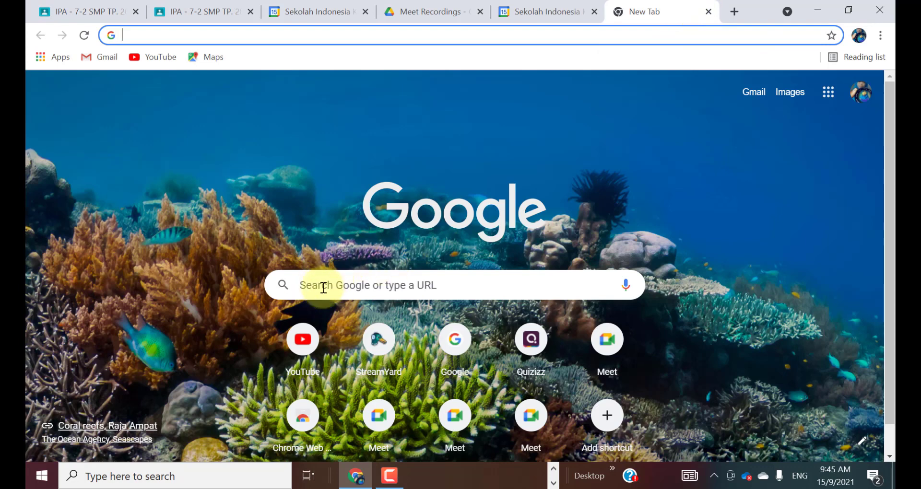
{"action": "left_click", "coordinate": [830, 94]}
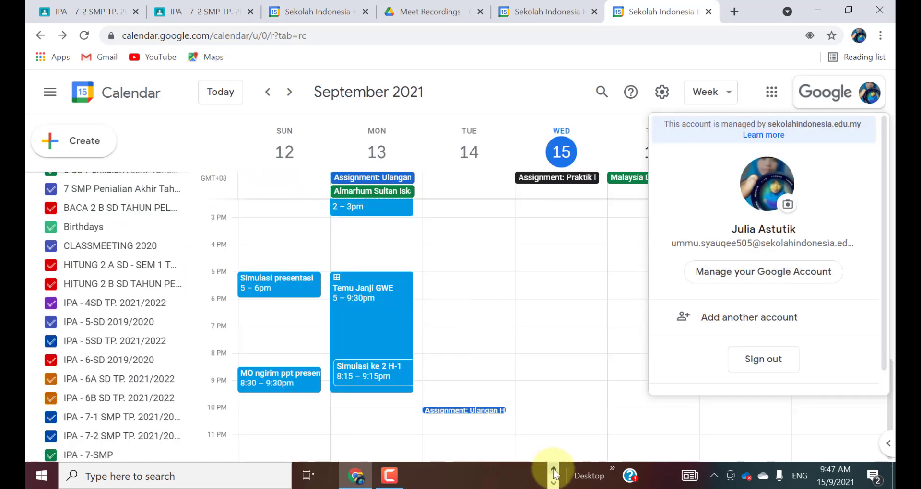
Switch to Microsoft Edge and open Google Classroom from its shortcut on a new tab
{"action": "left_click", "coordinate": [554, 484]}
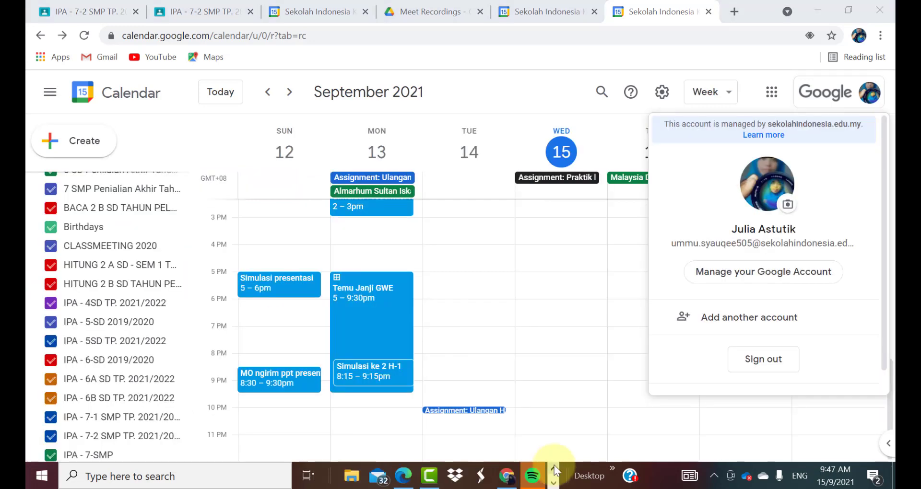
{"action": "left_click", "coordinate": [404, 478]}
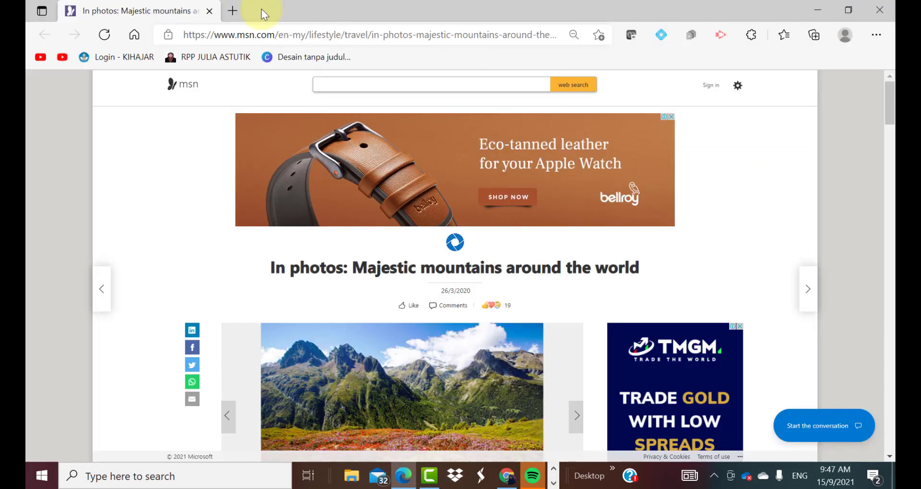
{"action": "left_click", "coordinate": [233, 10]}
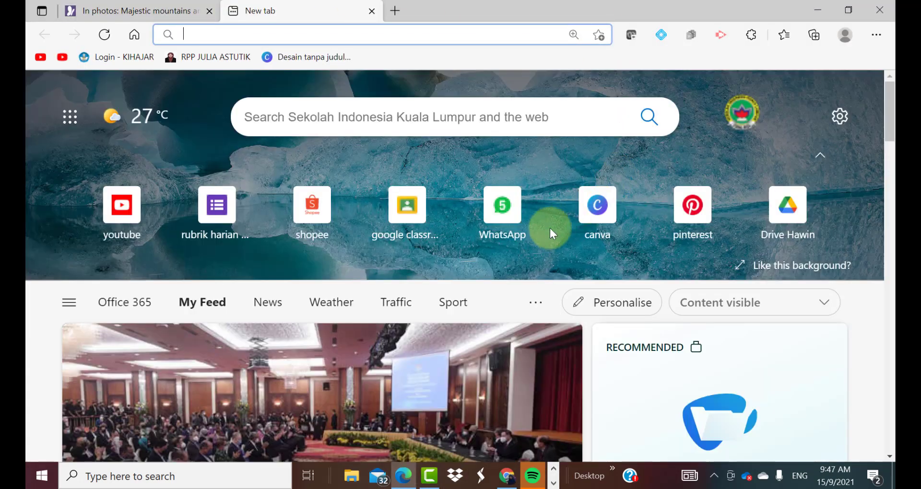
{"action": "left_click", "coordinate": [414, 214]}
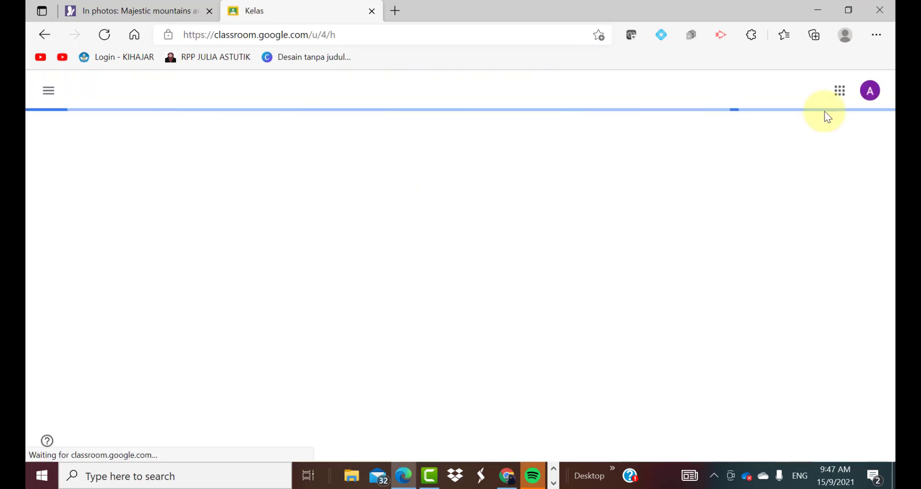
Switch Classroom to the teacher's default school account and open Calendar from its Google apps list
{"action": "left_click", "coordinate": [871, 94]}
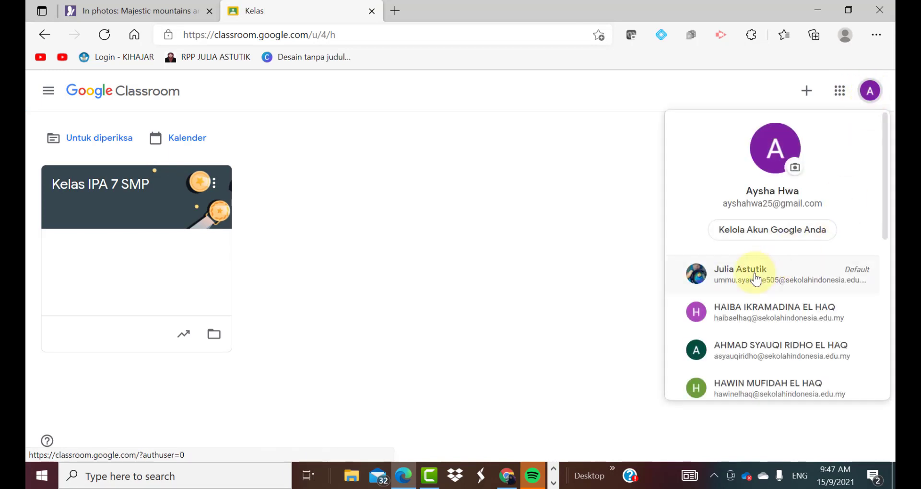
{"action": "left_click", "coordinate": [739, 288]}
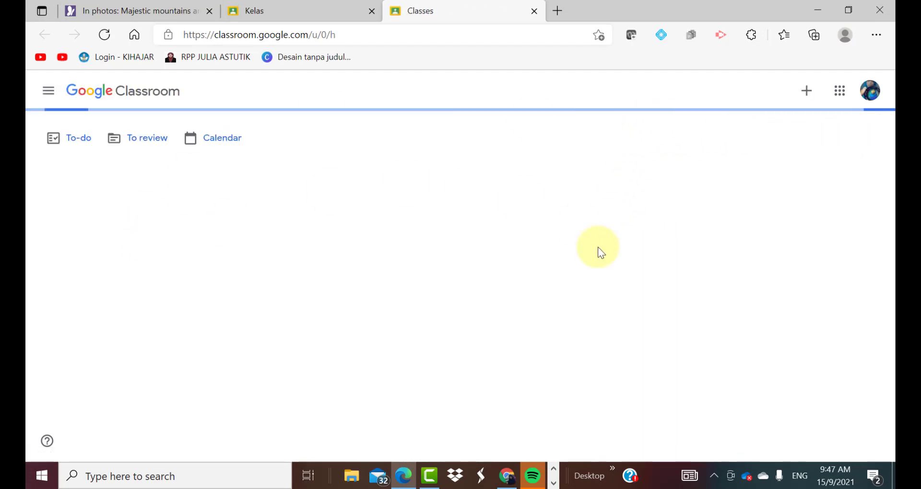
{"action": "left_click", "coordinate": [828, 95]}
{"action": "left_click", "coordinate": [783, 287]}
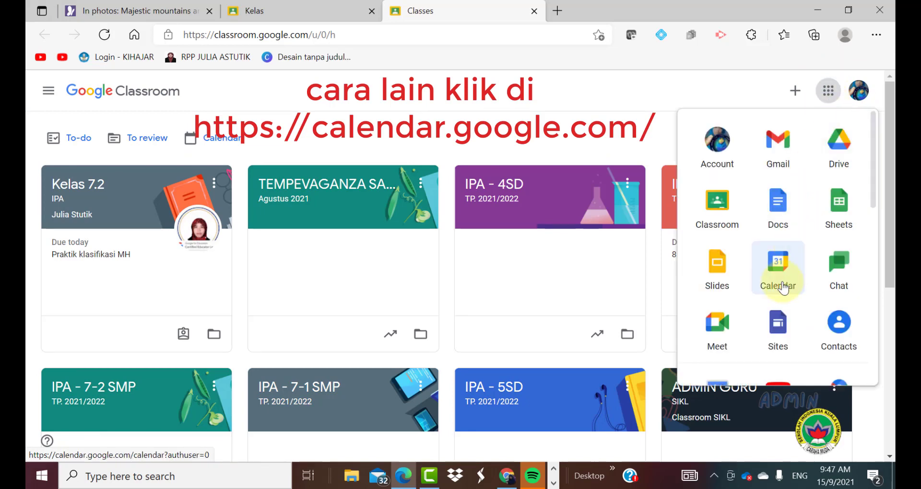